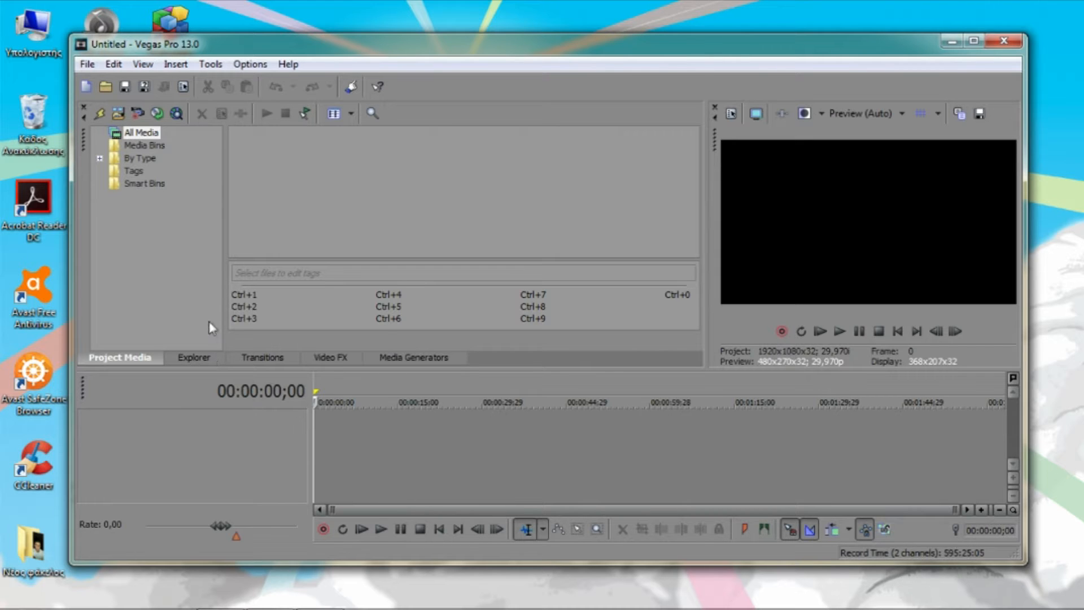
Open the video obs (01).mp4 in the project and decline matching the project video settings to it
click(105, 88)
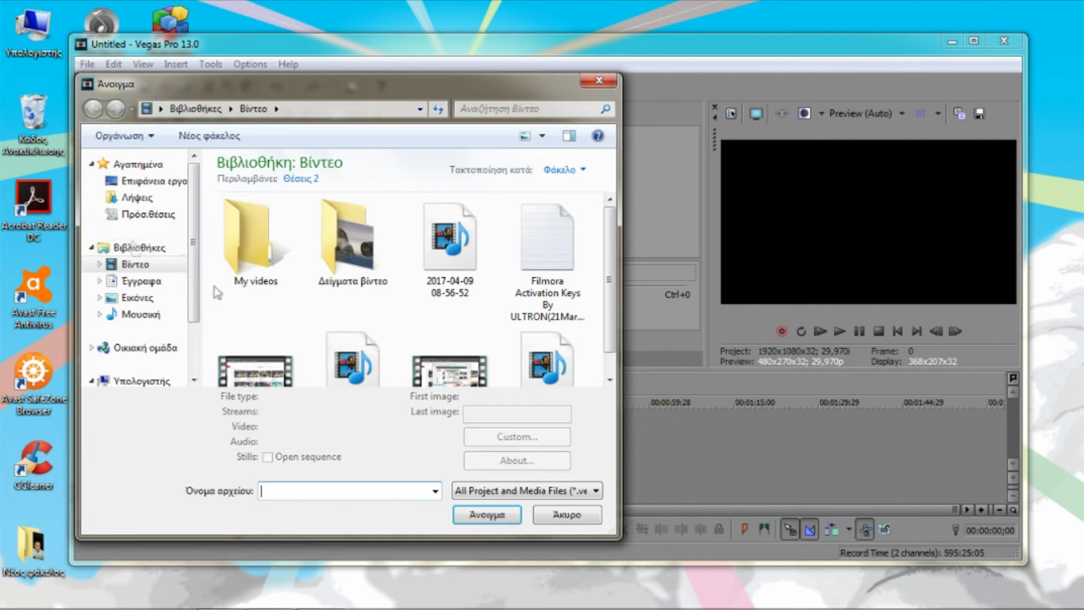
drag(609, 278, 612, 304)
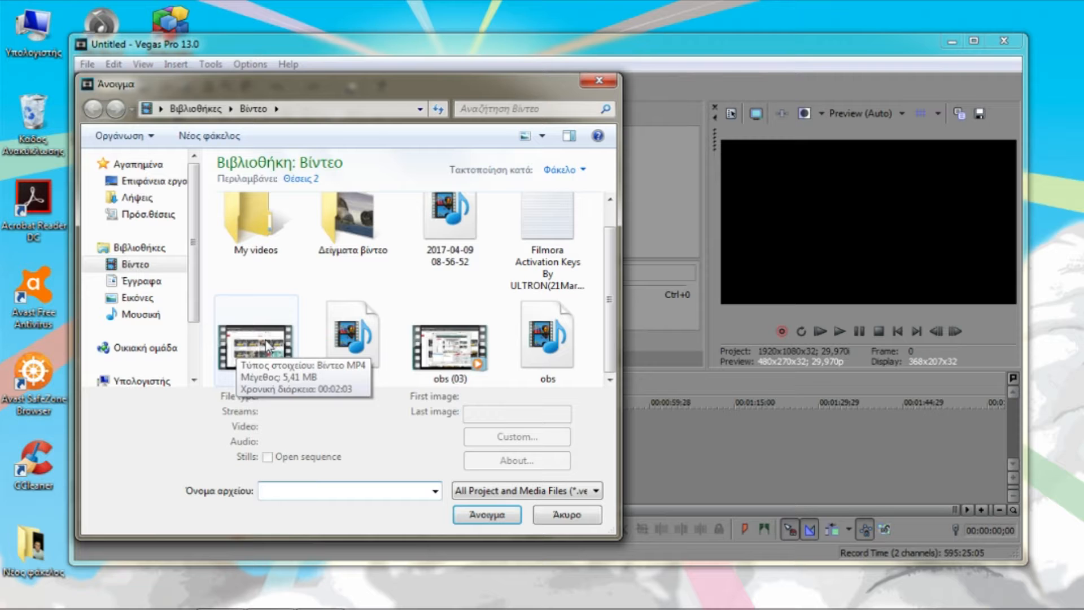
click(484, 516)
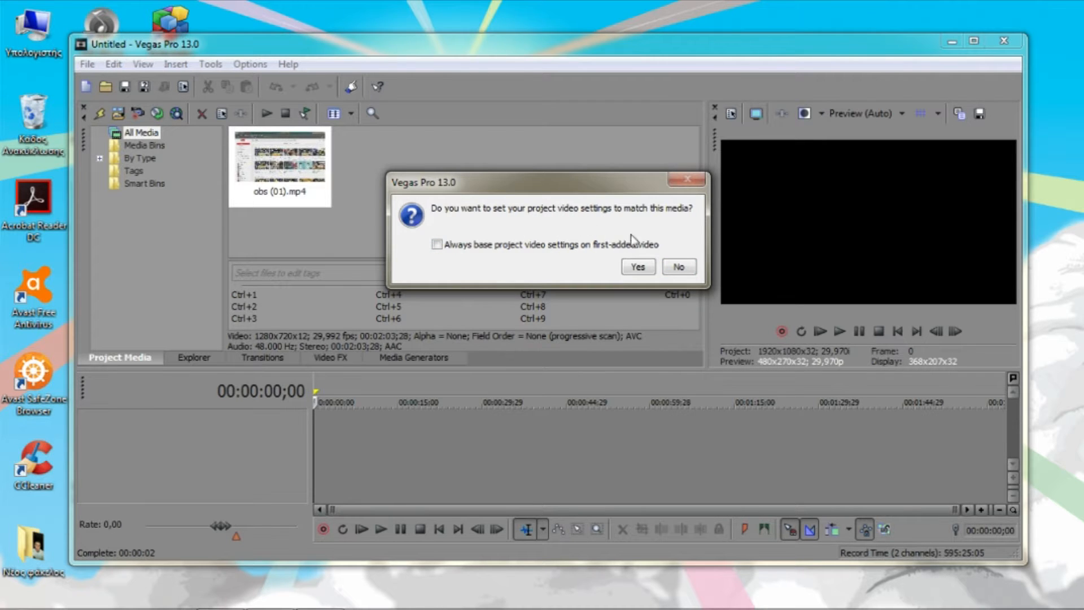
click(679, 267)
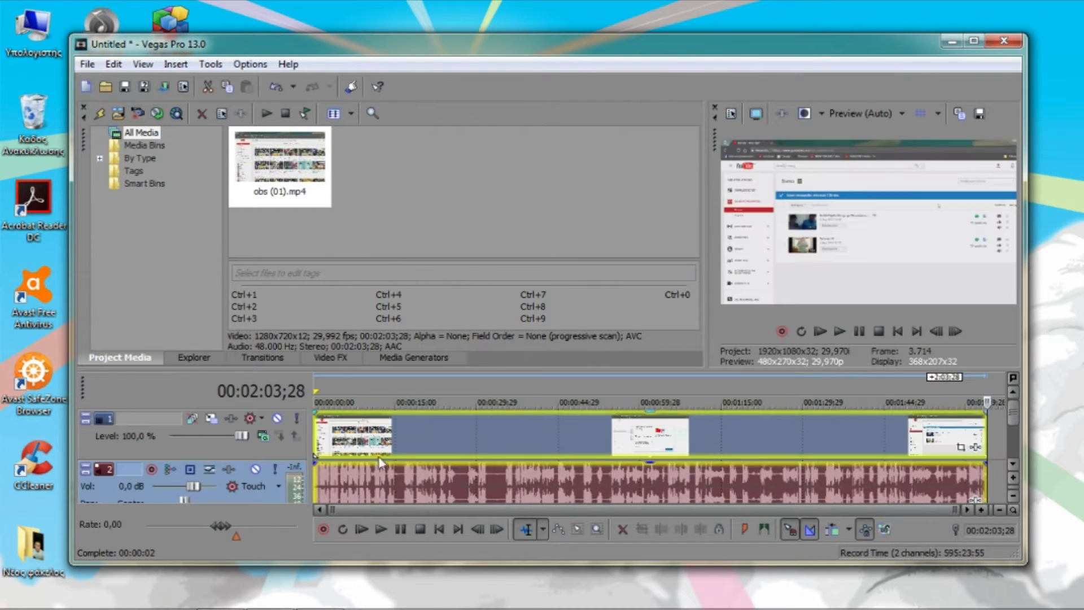
Look over the imported video and audio tracks and play the footage from about 00:00:15;10
click(1013, 460)
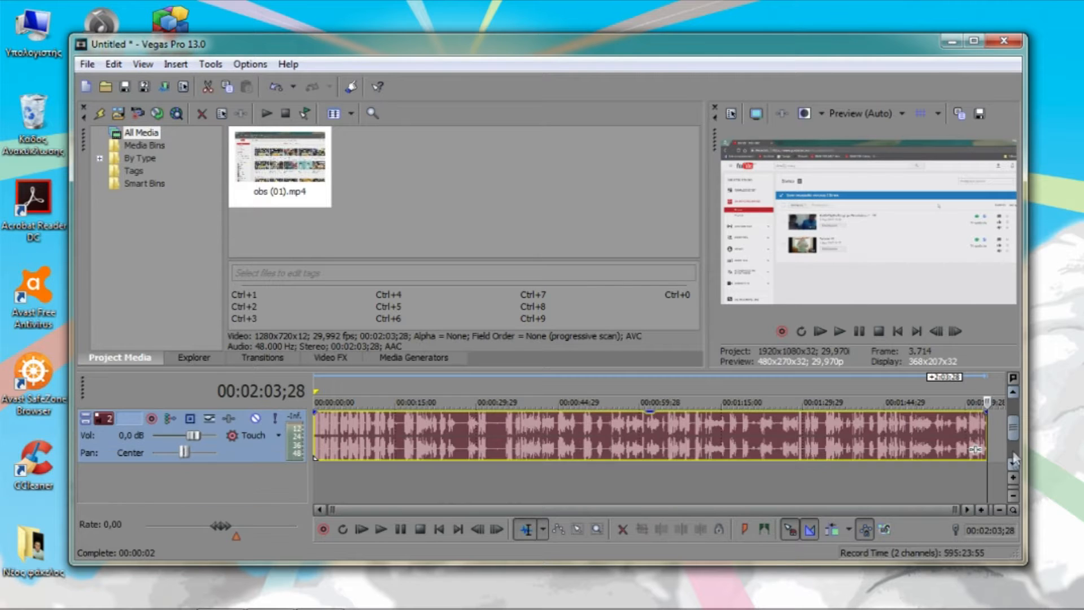
scroll(1016, 446, up, 2)
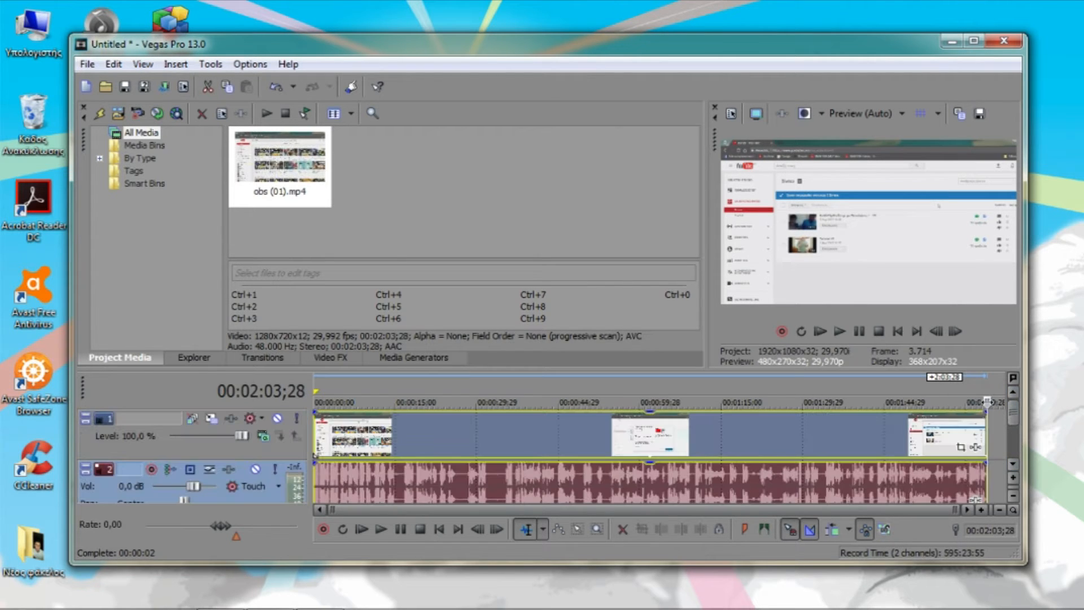
click(898, 332)
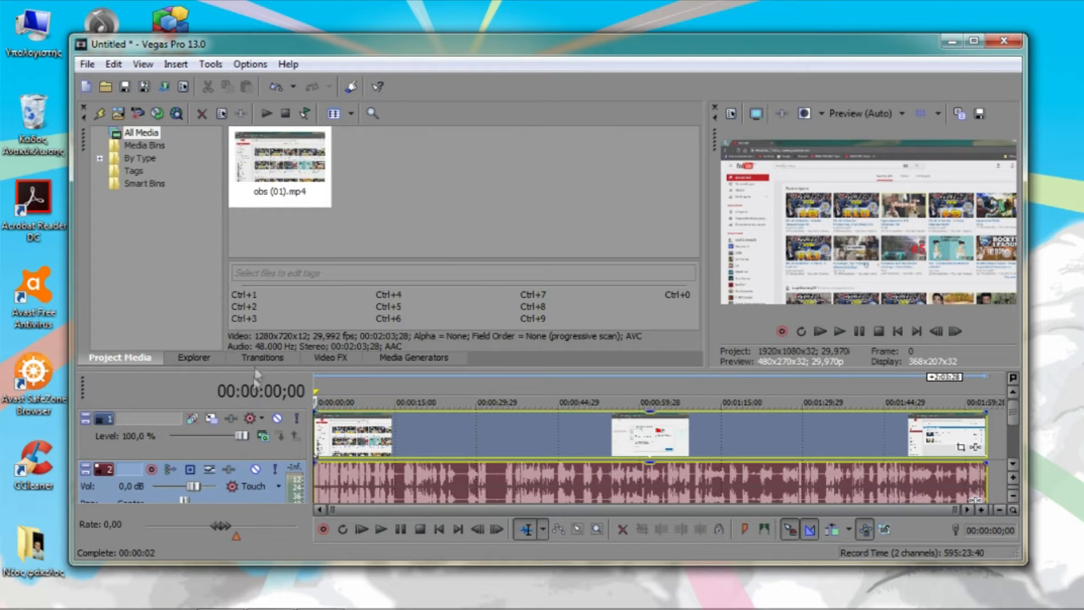
click(401, 425)
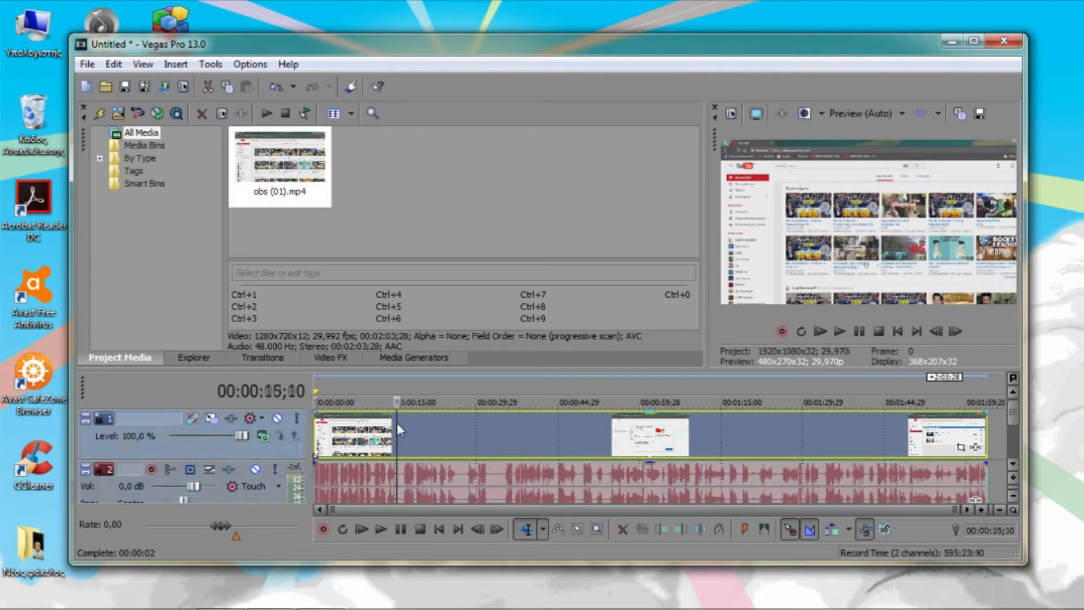
key(space)
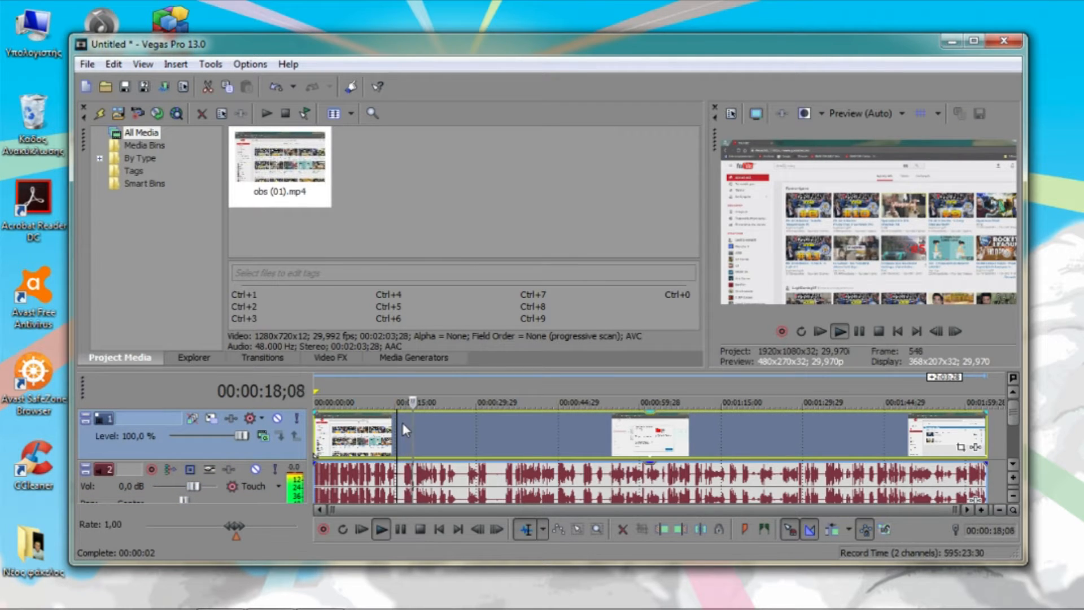
key(space)
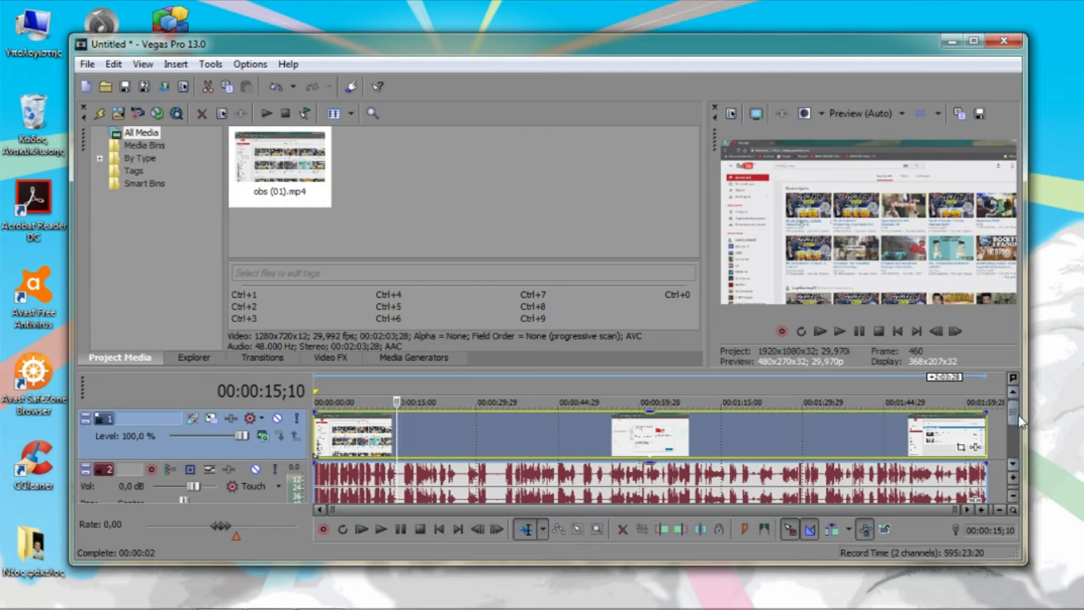
click(1012, 448)
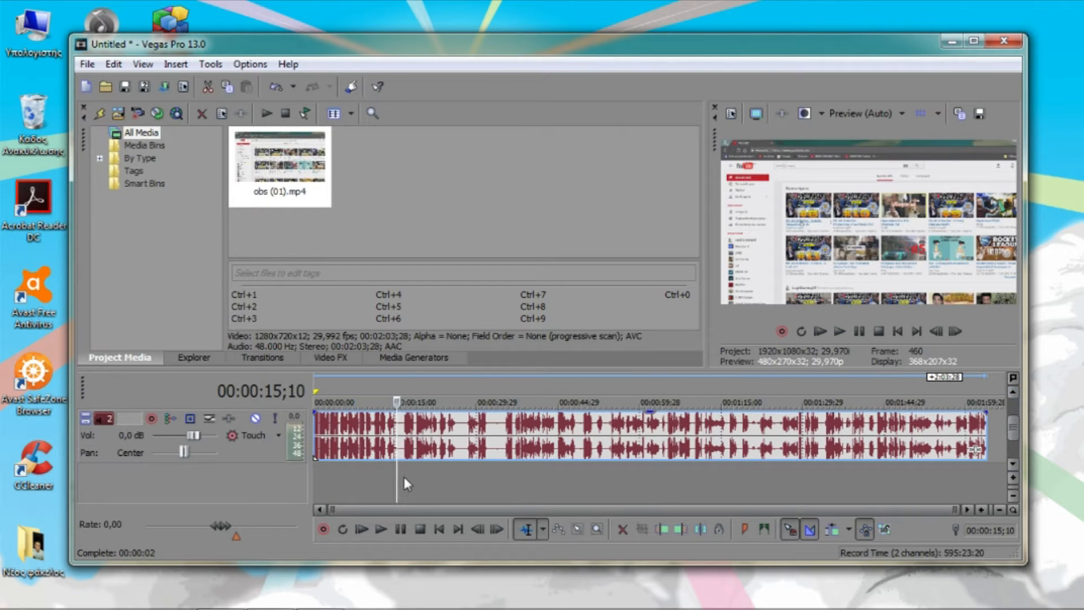
drag(402, 486, 446, 490)
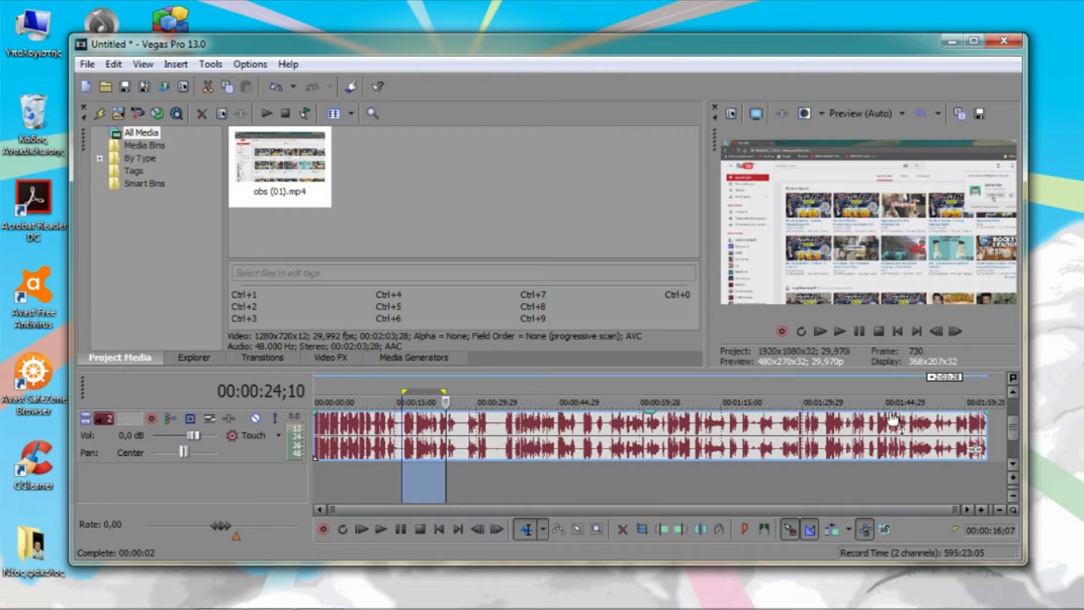
scroll(1010, 422, up, 2)
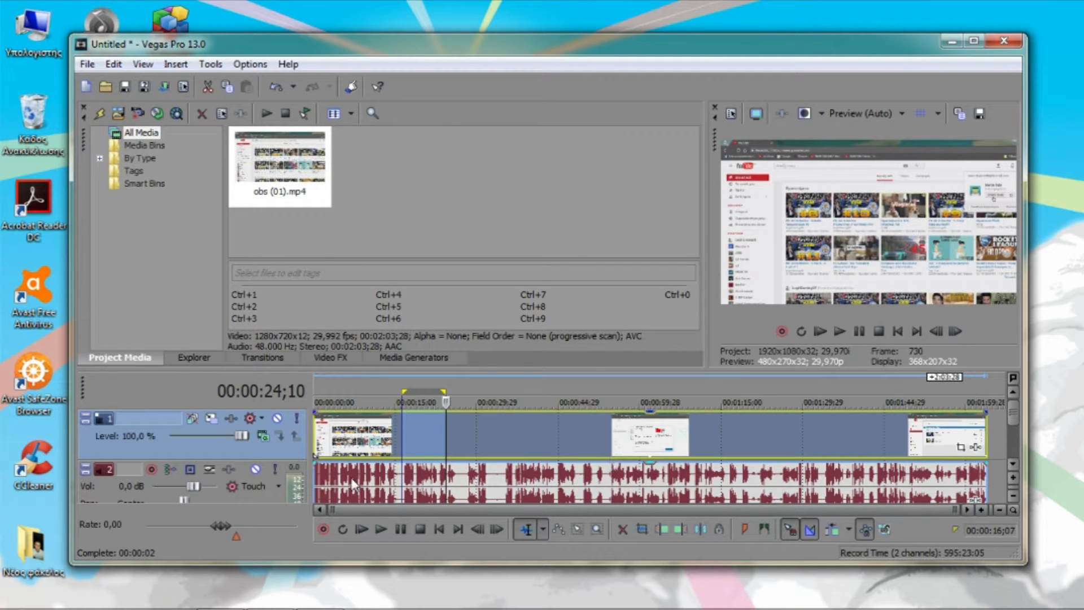
right_click(424, 430)
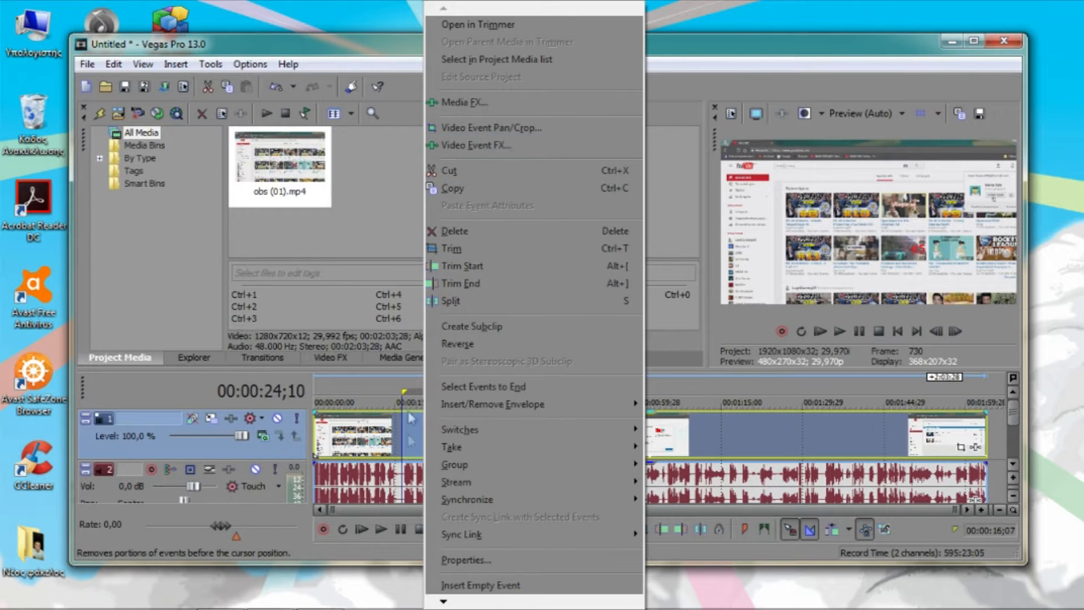
click(407, 456)
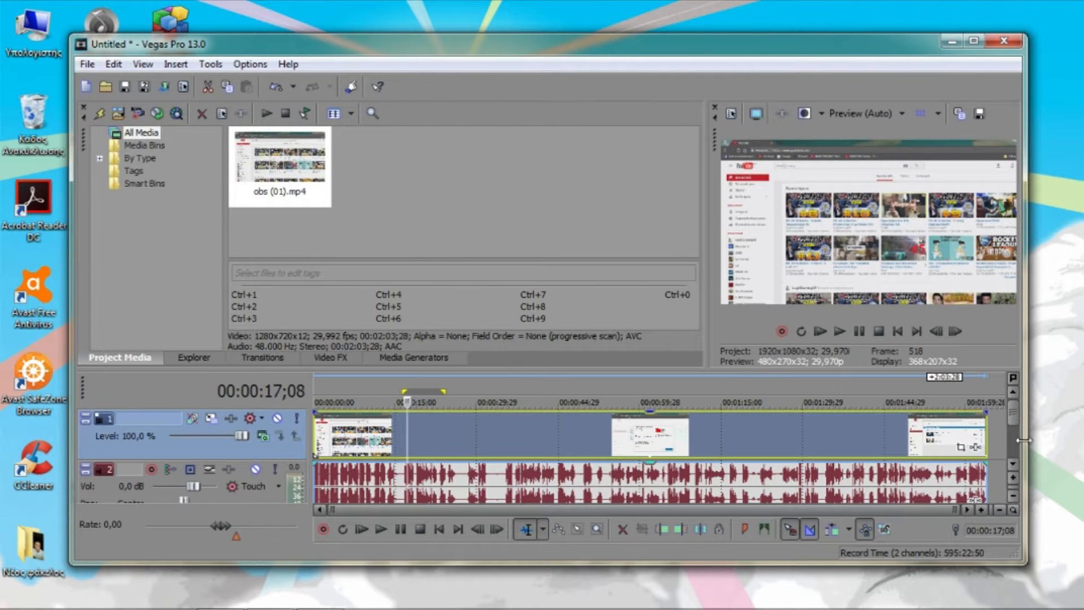
Select the time range from about 00:00:16;16 to 00:00:22;13 and split both tracks at its edges
drag(1017, 422, 1014, 448)
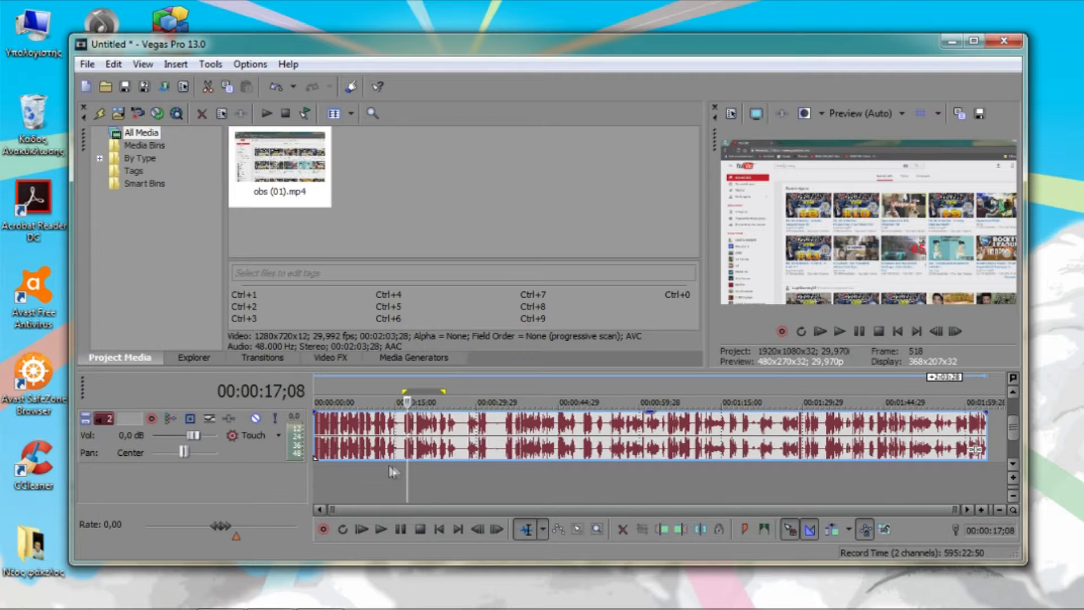
click(403, 472)
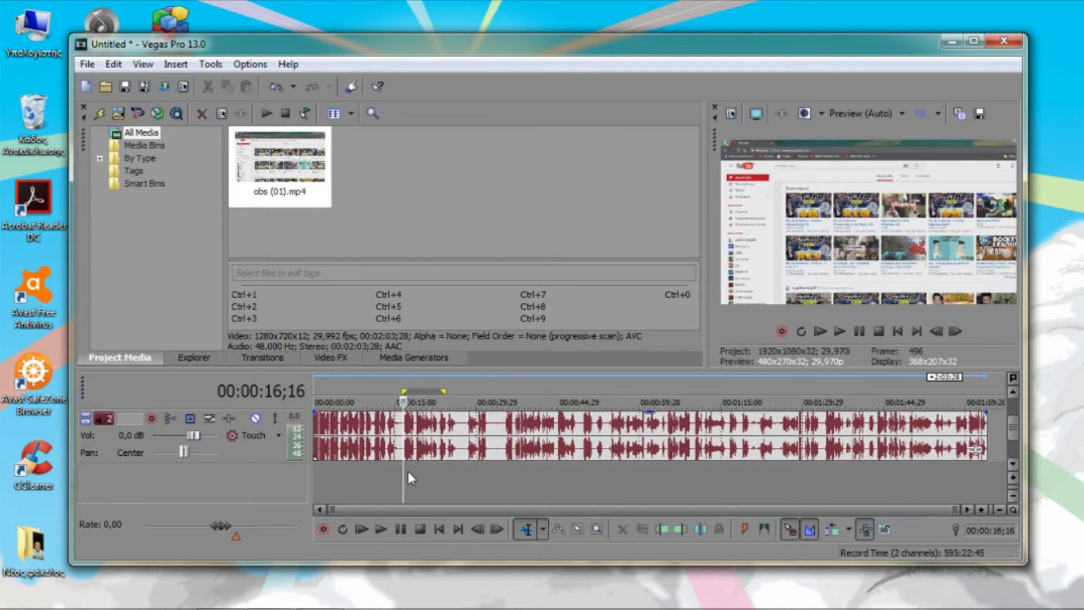
drag(409, 471, 435, 474)
click(1012, 392)
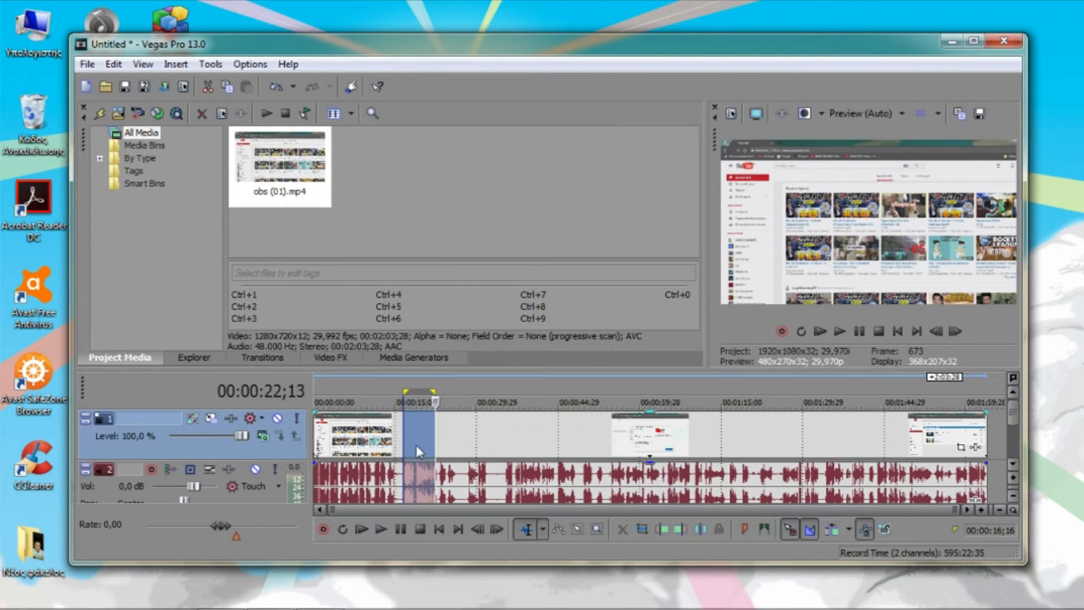
key(s)
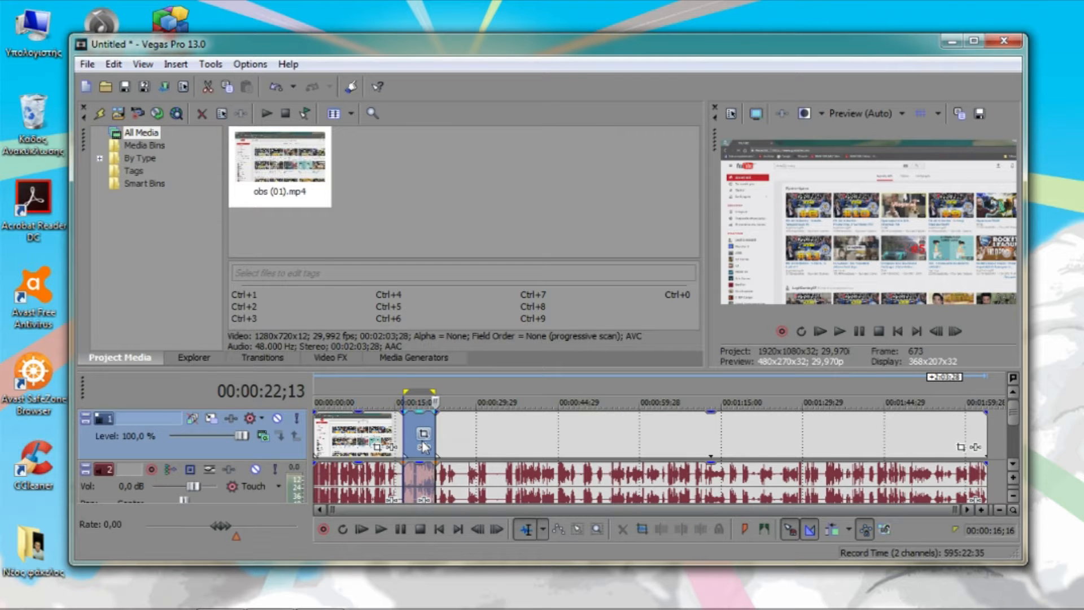
Cut the short split-out section, video and audio, from the timeline
mouse_move(425, 448)
mouse_down()
mouse_move(613, 420)
mouse_move(415, 434)
mouse_up()
click(415, 434)
right_click(415, 434)
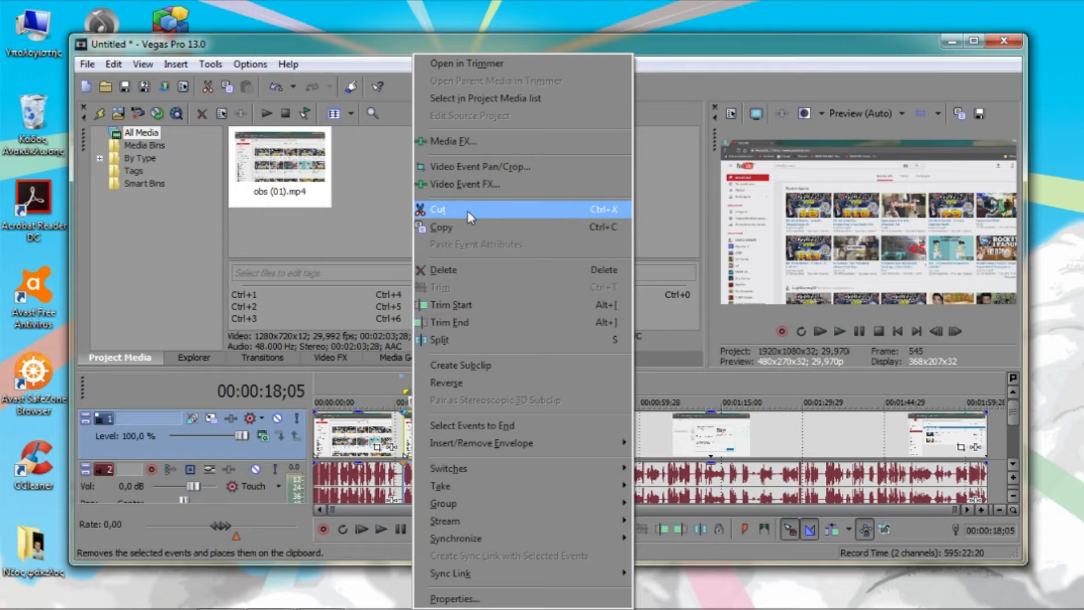
click(450, 211)
Move the remaining clip back against the end of the first clip to close the gap, and play across the join
mouse_move(495, 429)
mouse_down()
mouse_move(485, 428)
mouse_move(510, 435)
mouse_up()
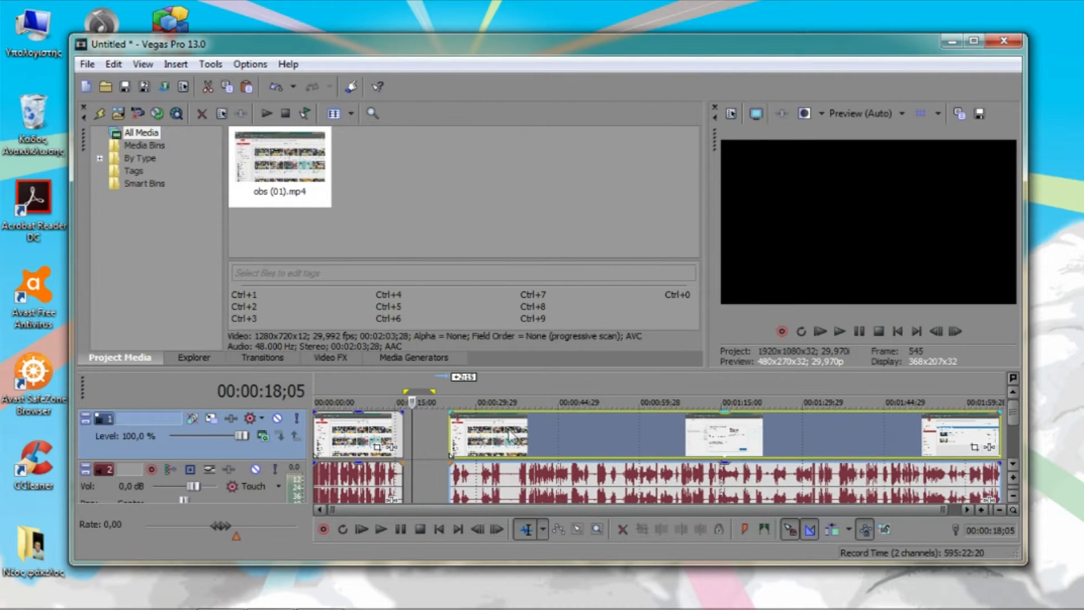
drag(427, 445, 405, 446)
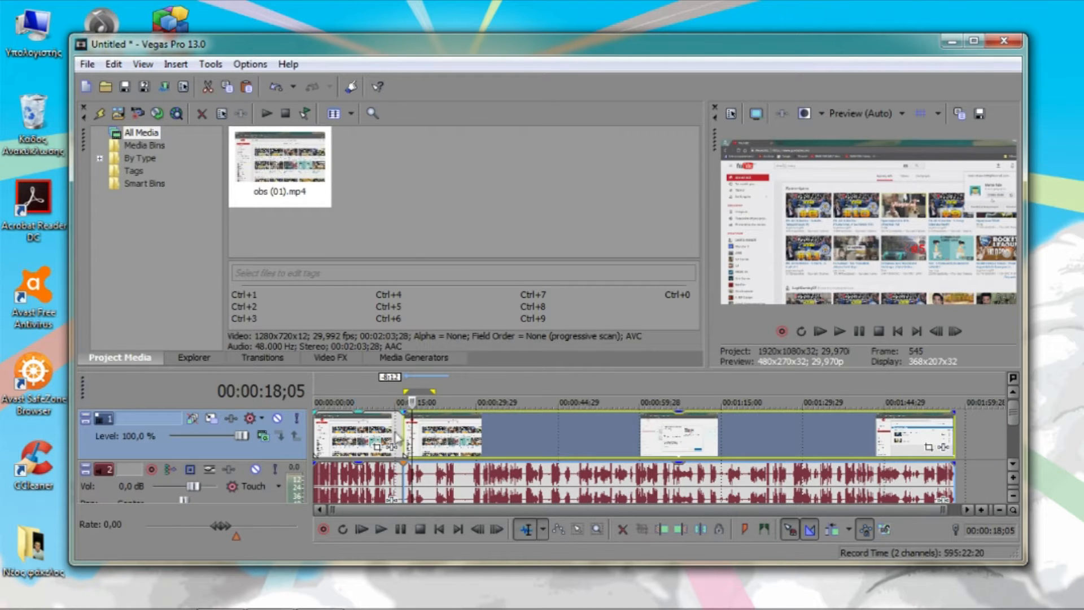
click(398, 433)
key(space)
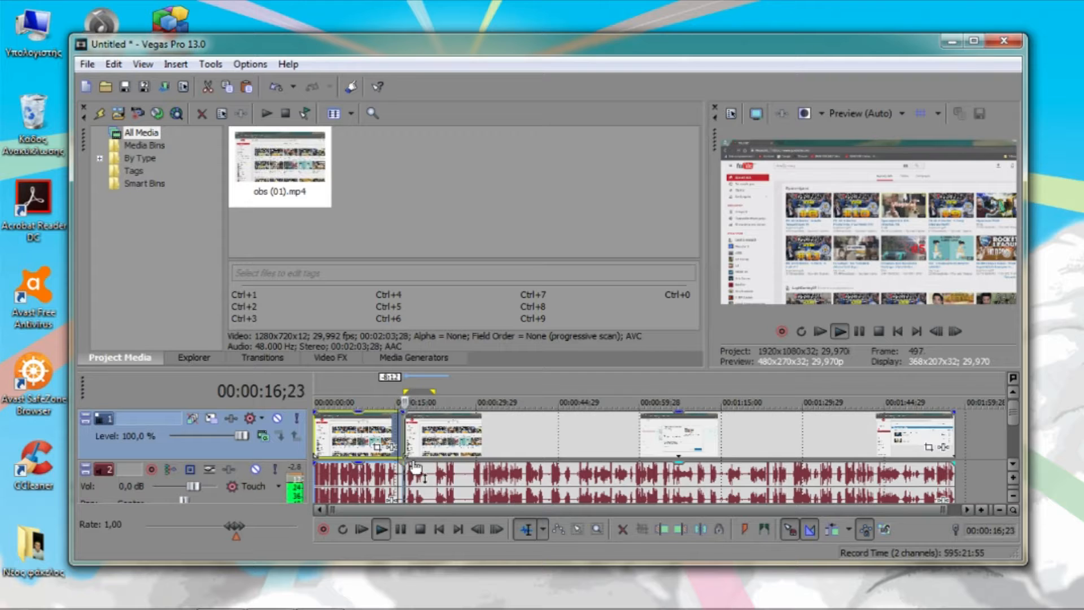
key(space)
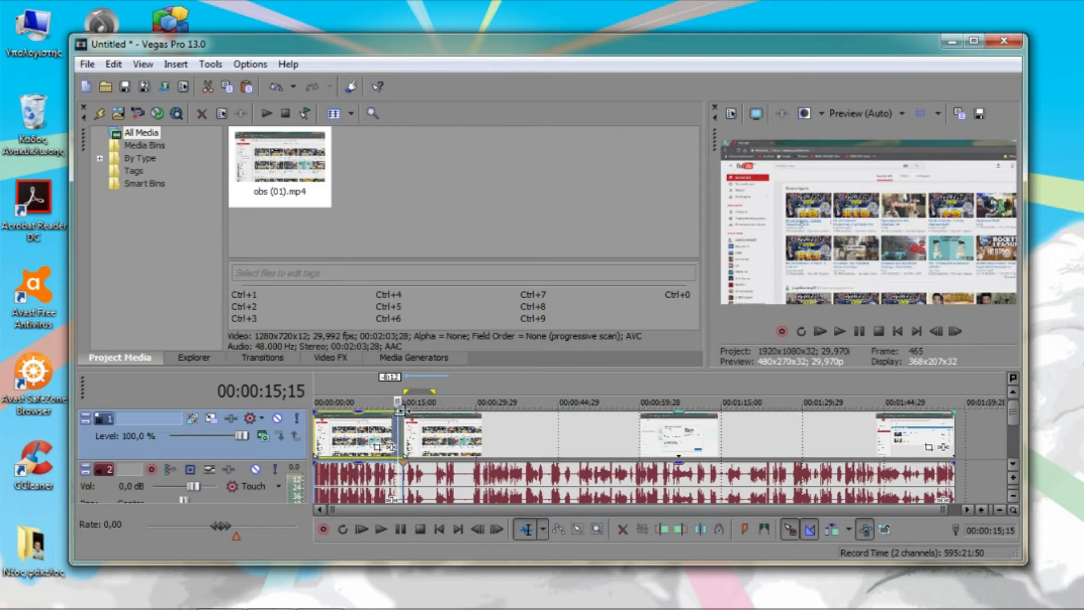
Overlap the second clip about 1:01 onto the end of the first clip as a crossfade, preview it, and return to the project start
drag(402, 412, 415, 447)
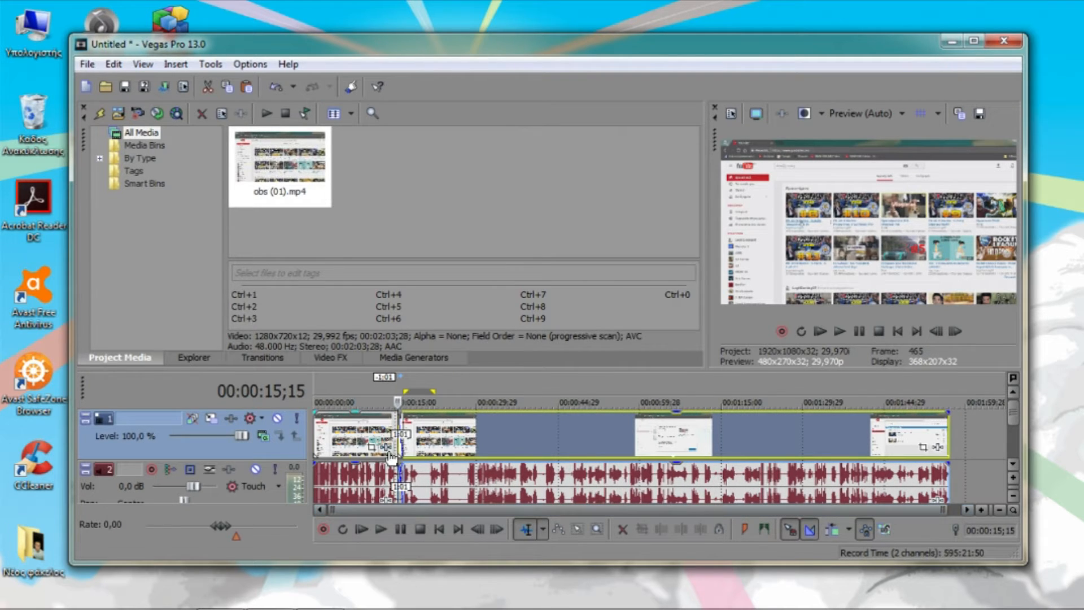
key(space)
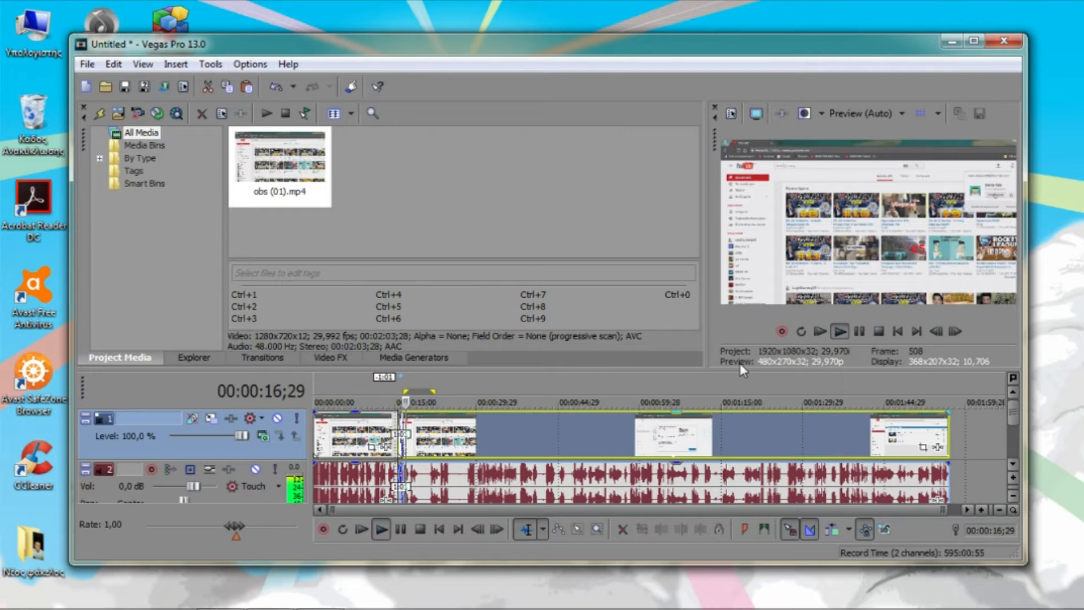
key(space)
click(392, 420)
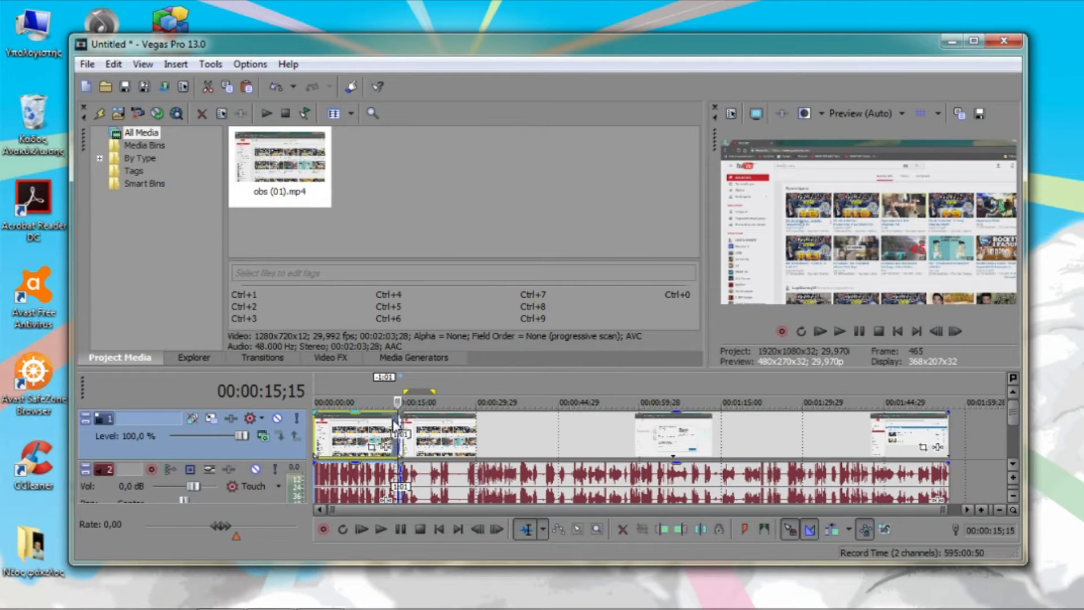
click(386, 430)
key(space)
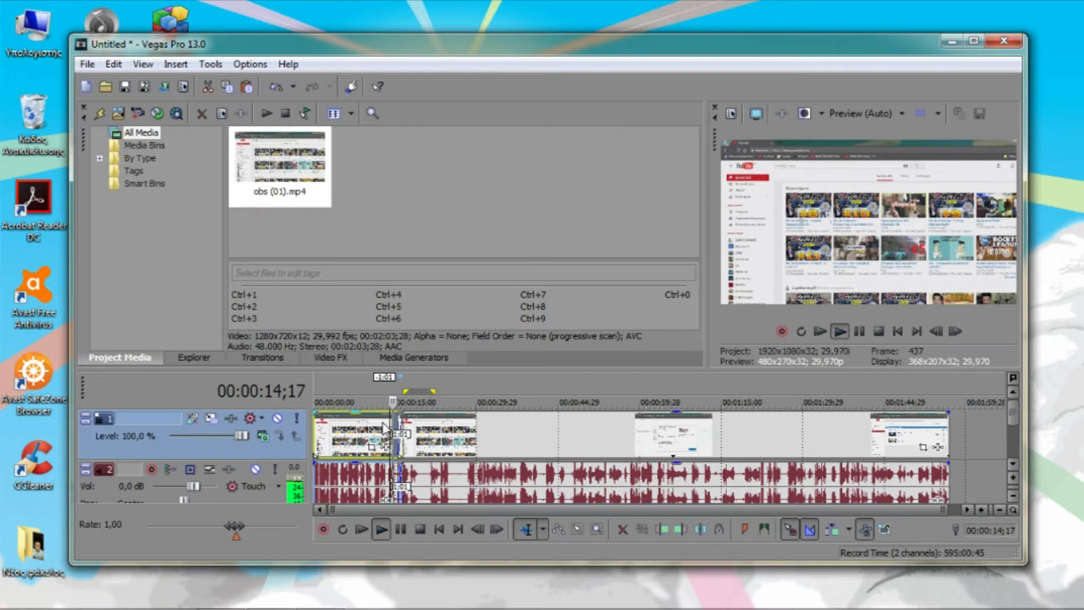
key(space)
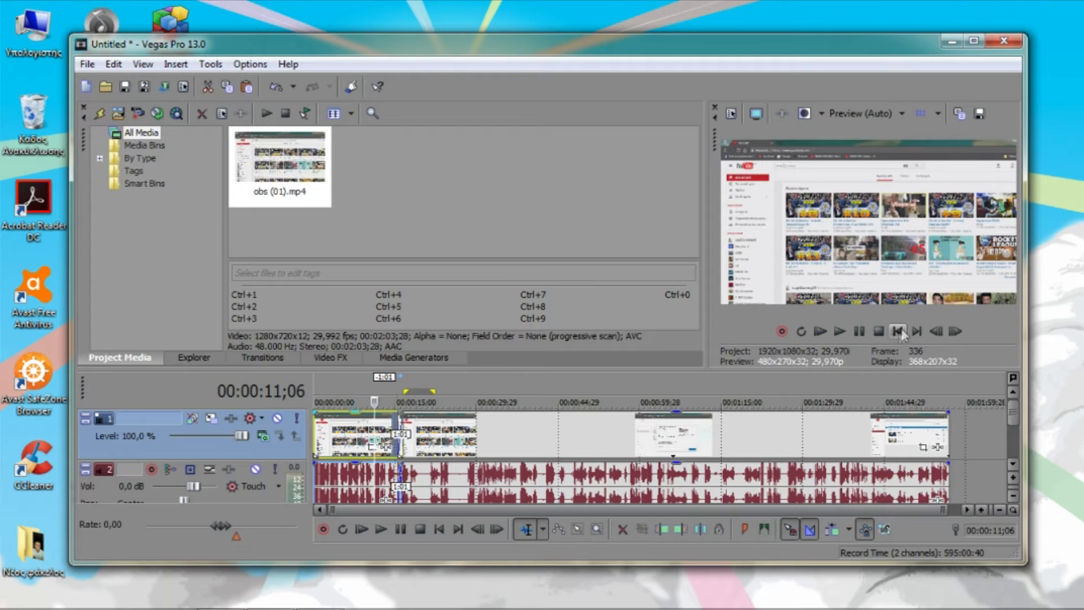
click(898, 331)
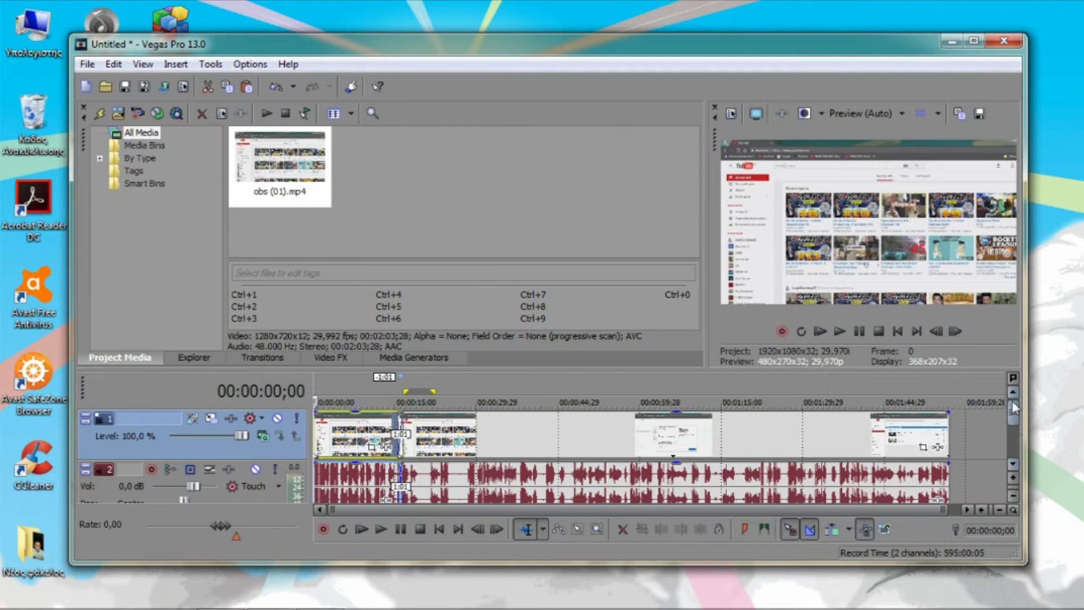
Look through the available transitions and the video effect presets from Add Noise down to Color Curves
click(291, 357)
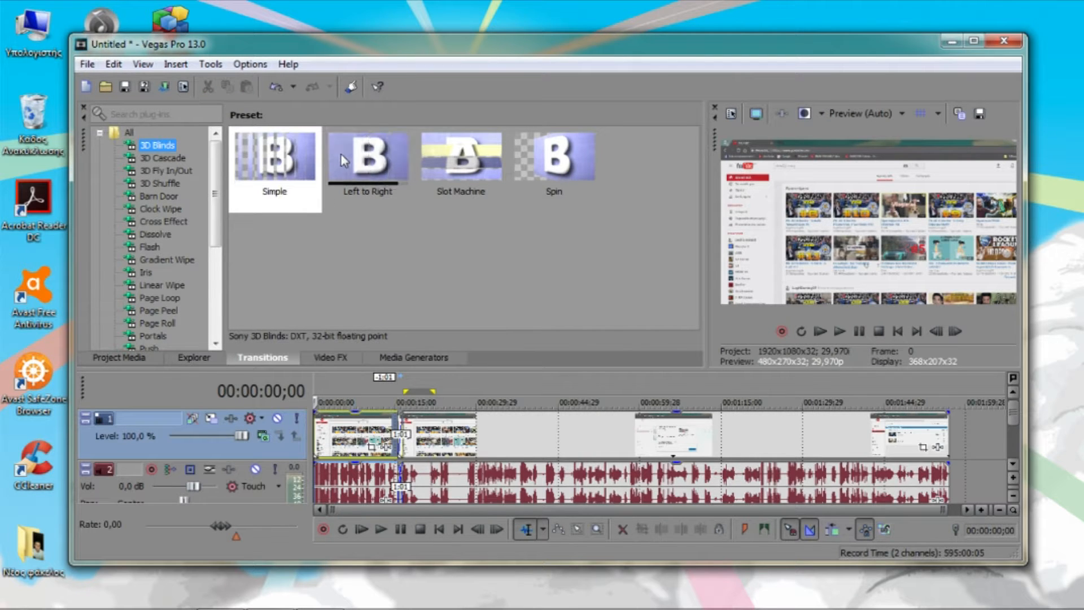
click(330, 357)
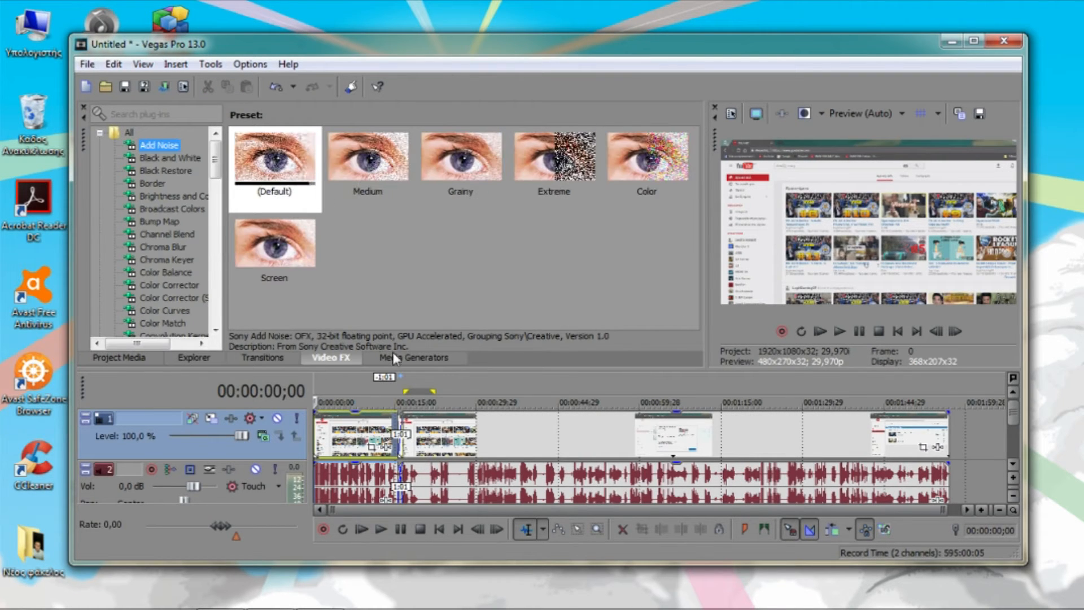
click(165, 157)
click(164, 171)
click(154, 183)
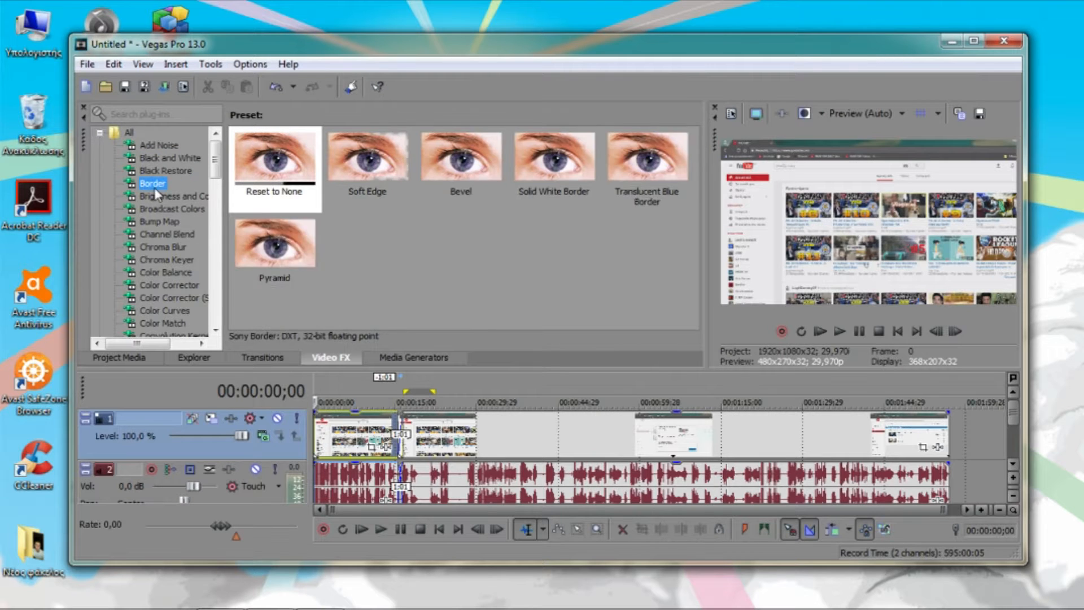
click(167, 198)
click(163, 208)
click(165, 222)
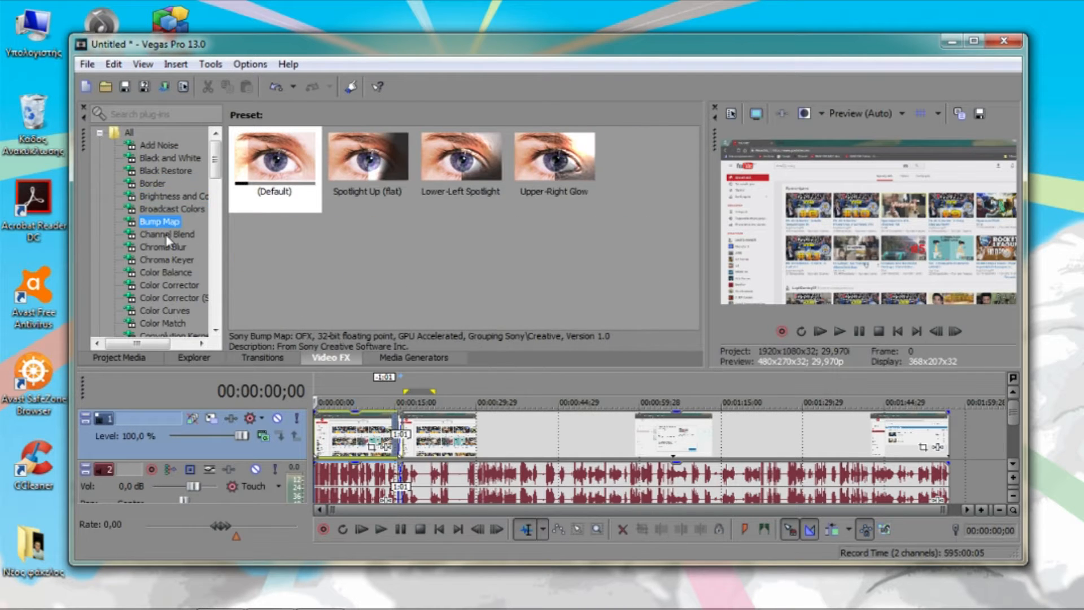
click(166, 234)
click(163, 247)
click(162, 260)
click(160, 272)
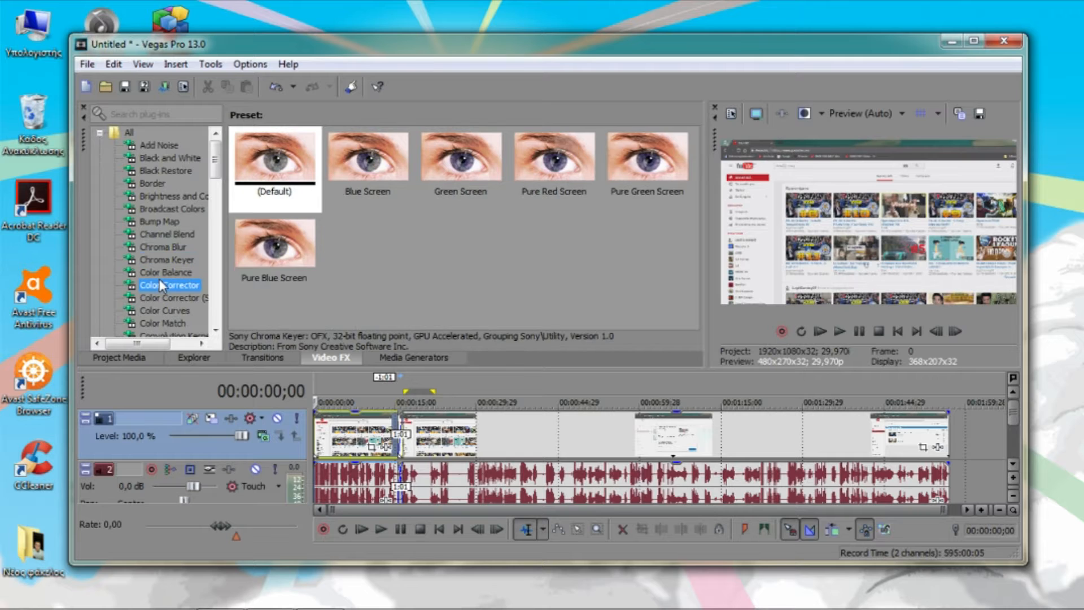
click(159, 285)
click(163, 298)
click(158, 310)
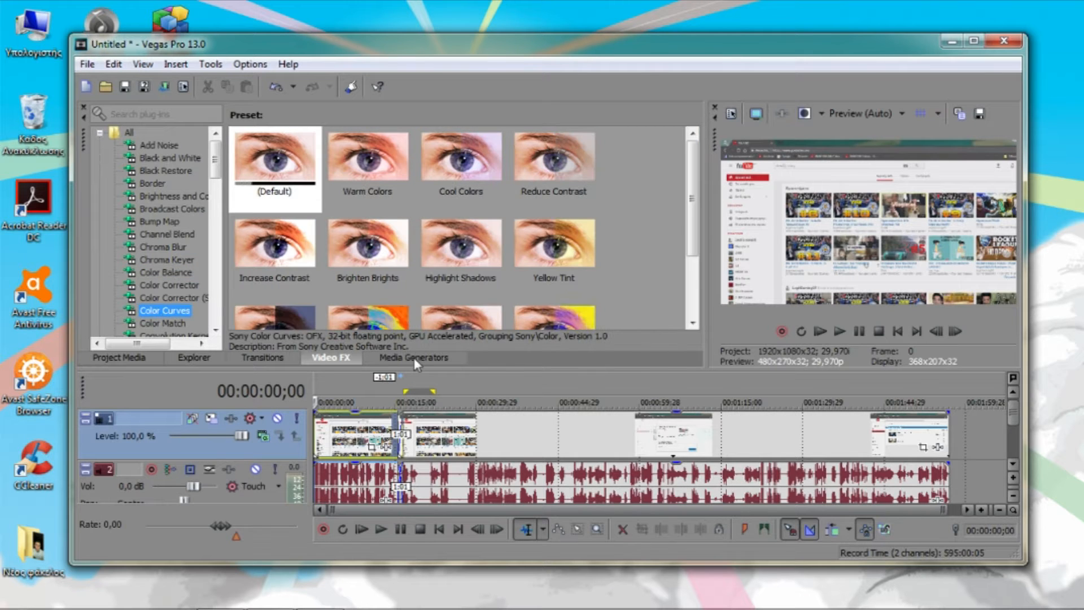
Add a Titles & Text event with the Drop Split preset at the start of the video track
click(415, 359)
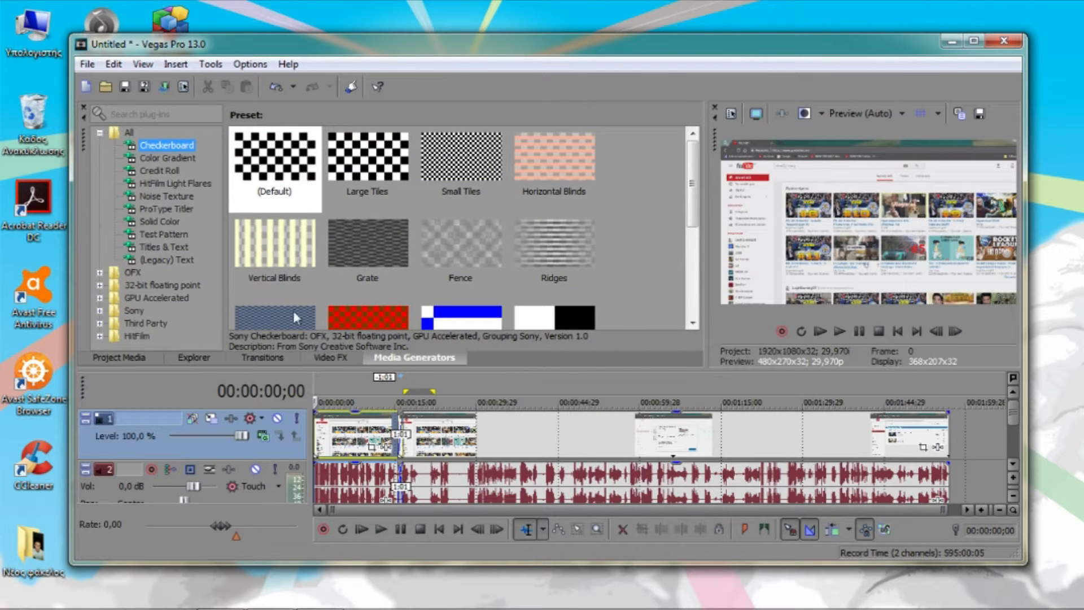
click(176, 247)
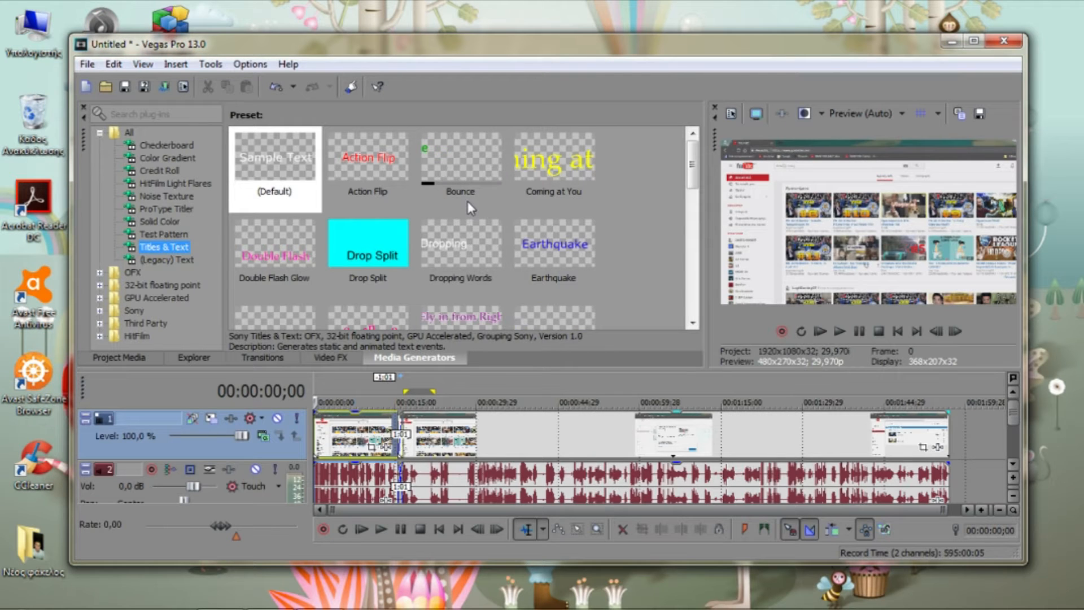
drag(382, 241, 295, 435)
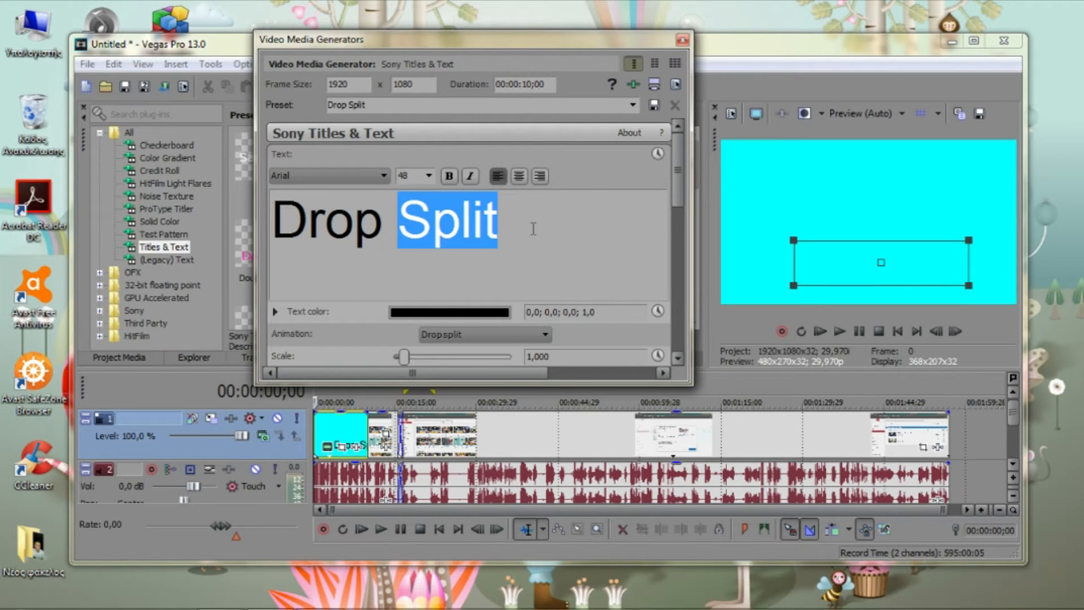
Set the title's frame height to 530 and replace its text with "noob" at font size 20
key(ctrl+a)
key(BackSpace)
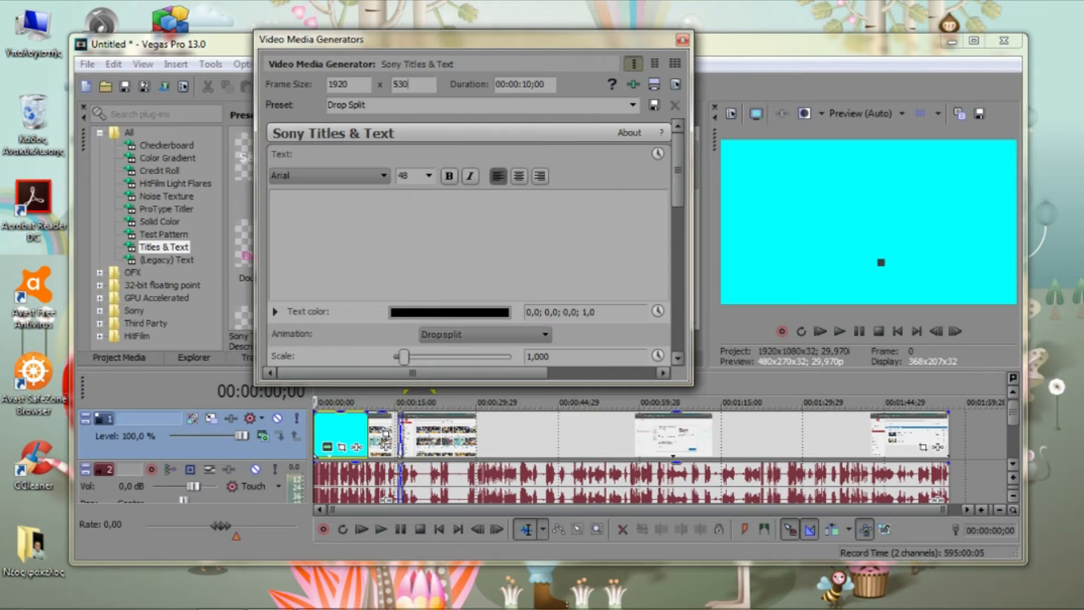
text(530)
click(429, 176)
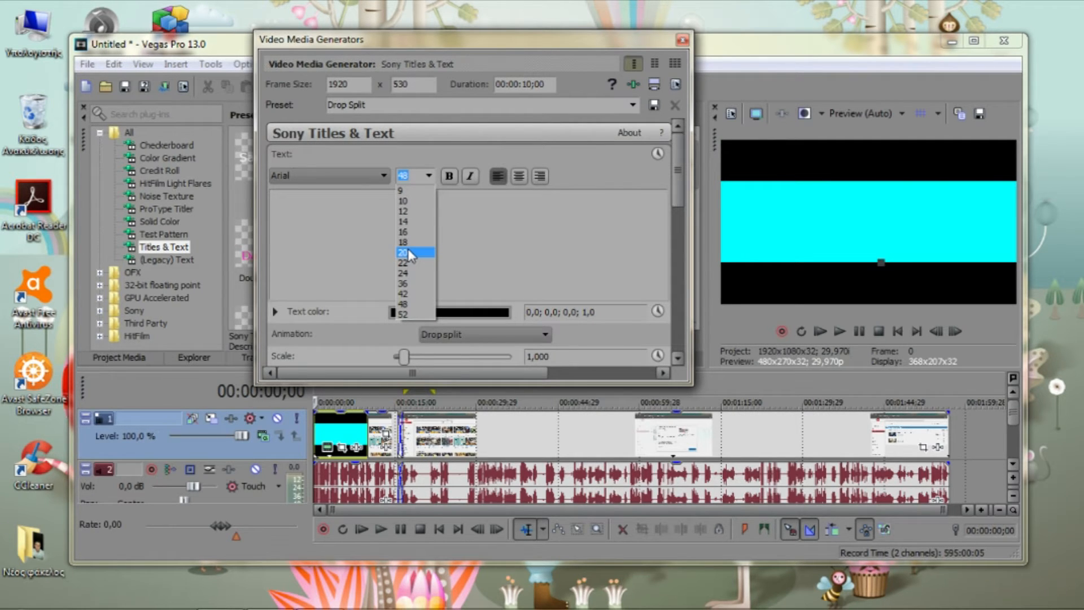
click(411, 253)
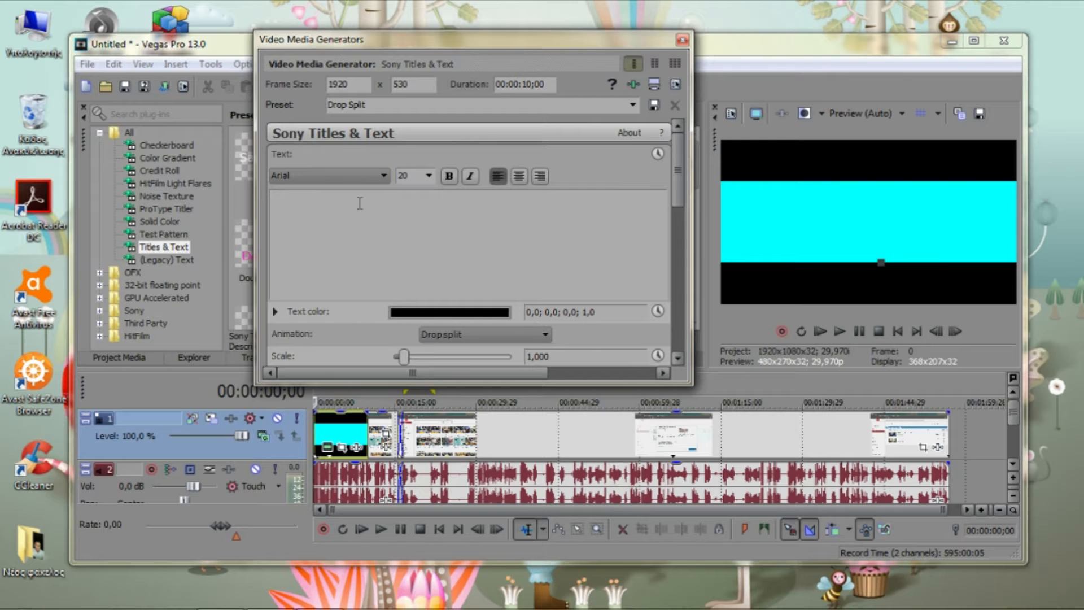
text(noob)
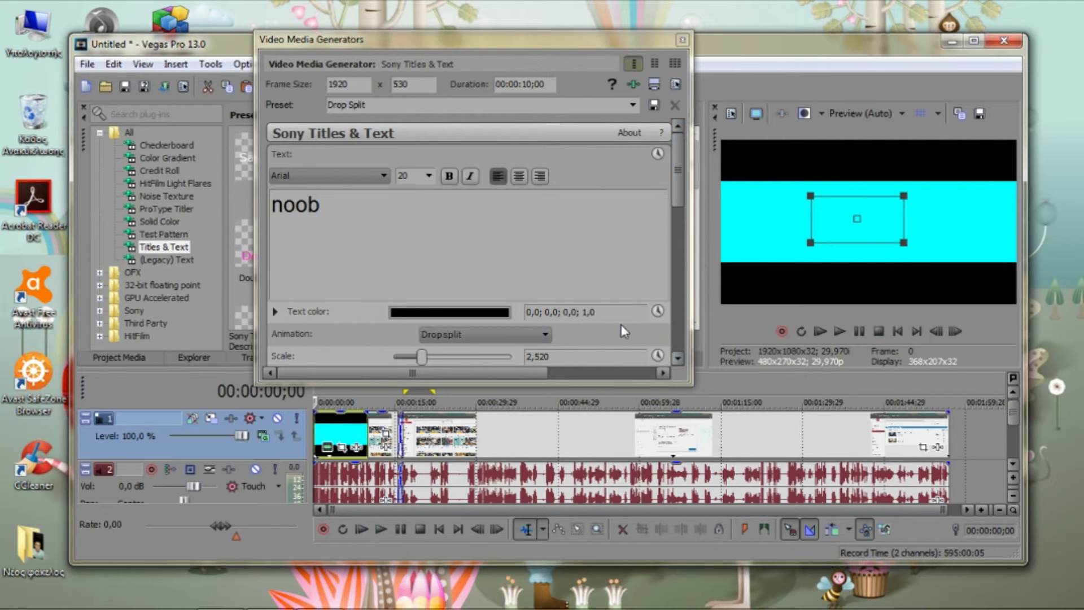
click(682, 39)
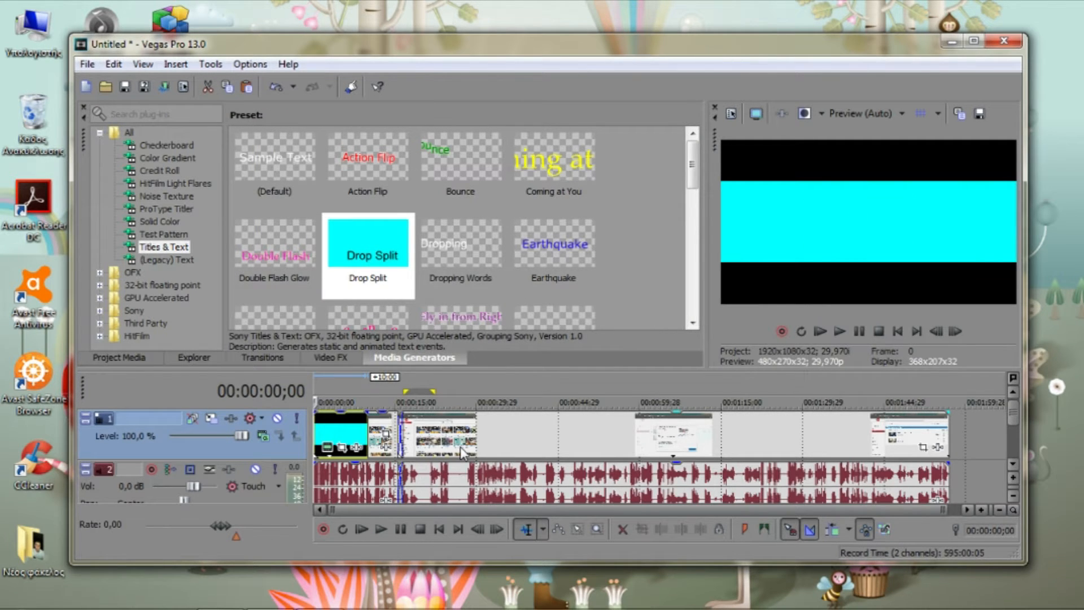
Move the first clip directly after the title, overlap the second clip 2:28 onto its end, and preview the title
drag(462, 447, 574, 431)
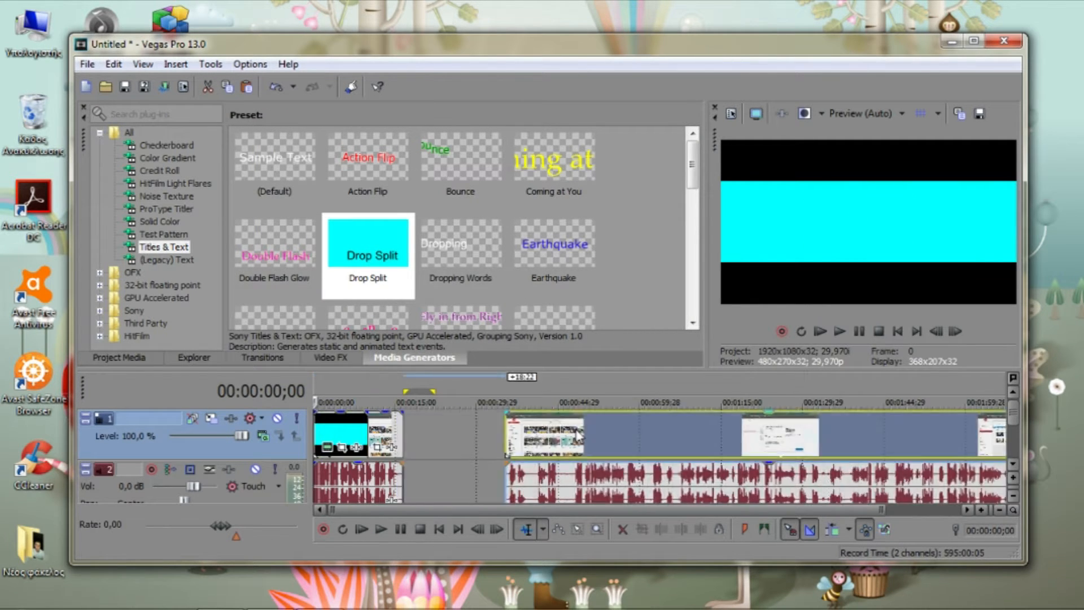
click(377, 435)
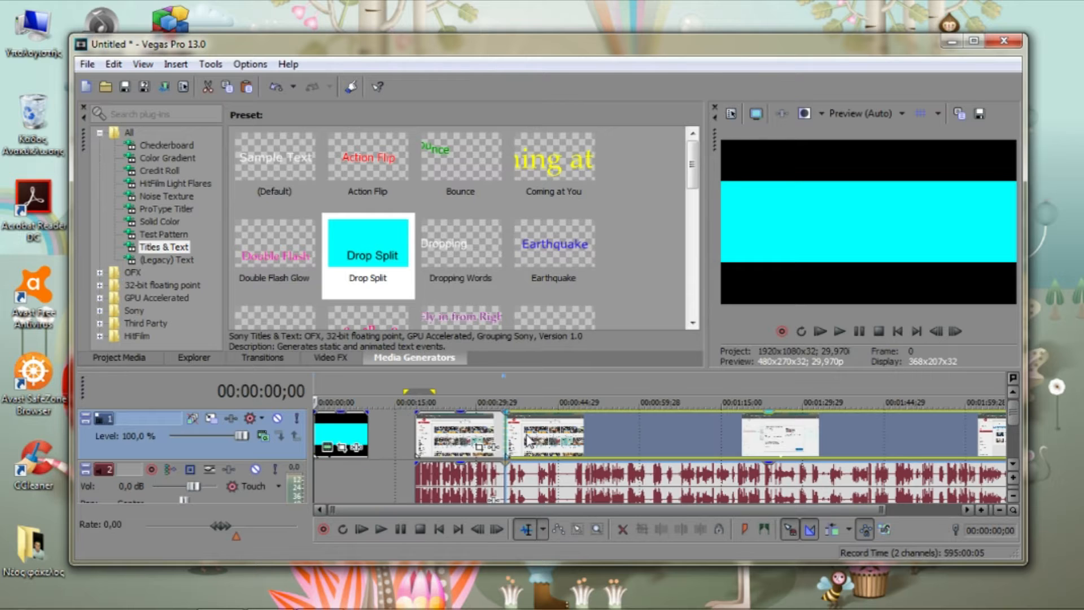
drag(443, 439, 395, 439)
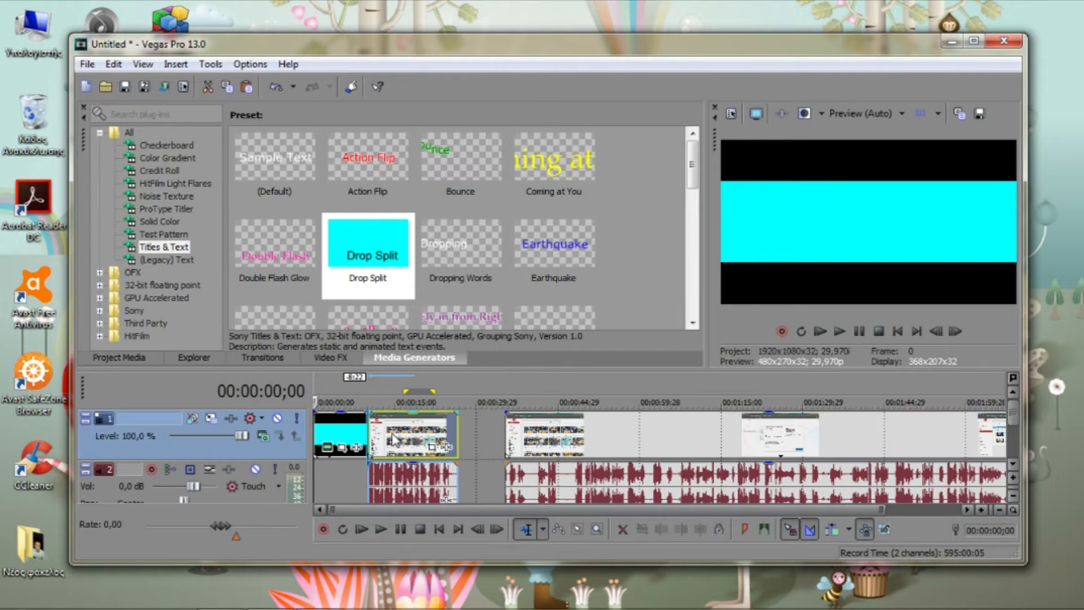
drag(551, 440, 489, 442)
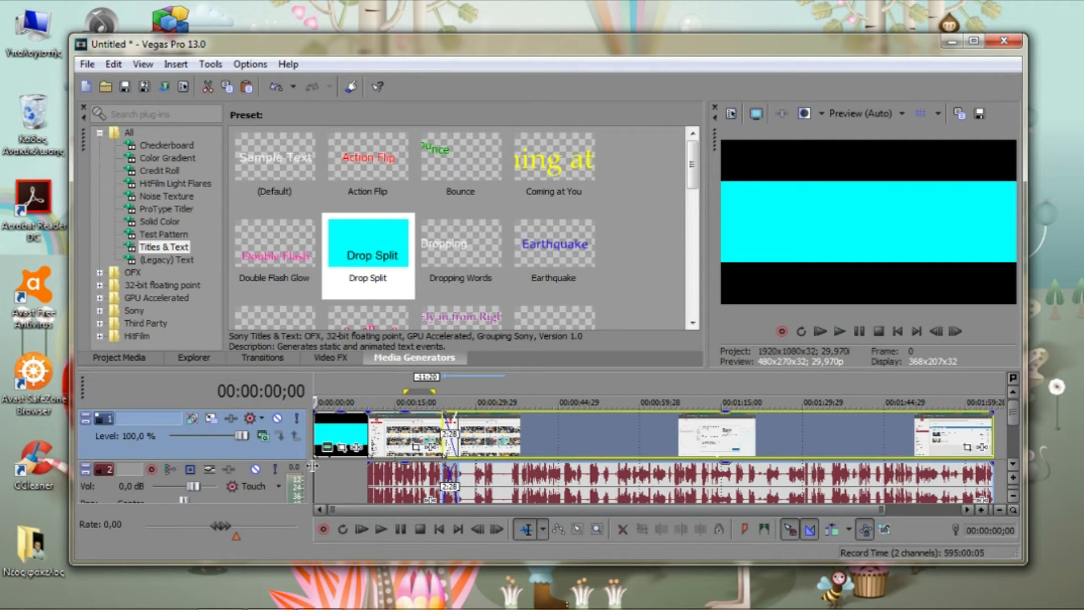
key(space)
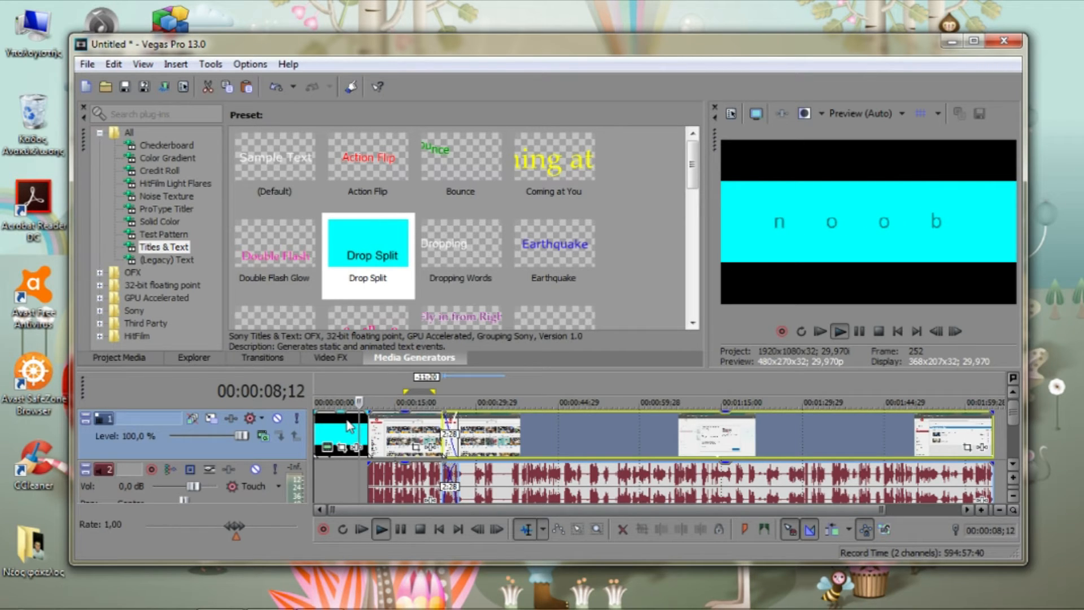
key(space)
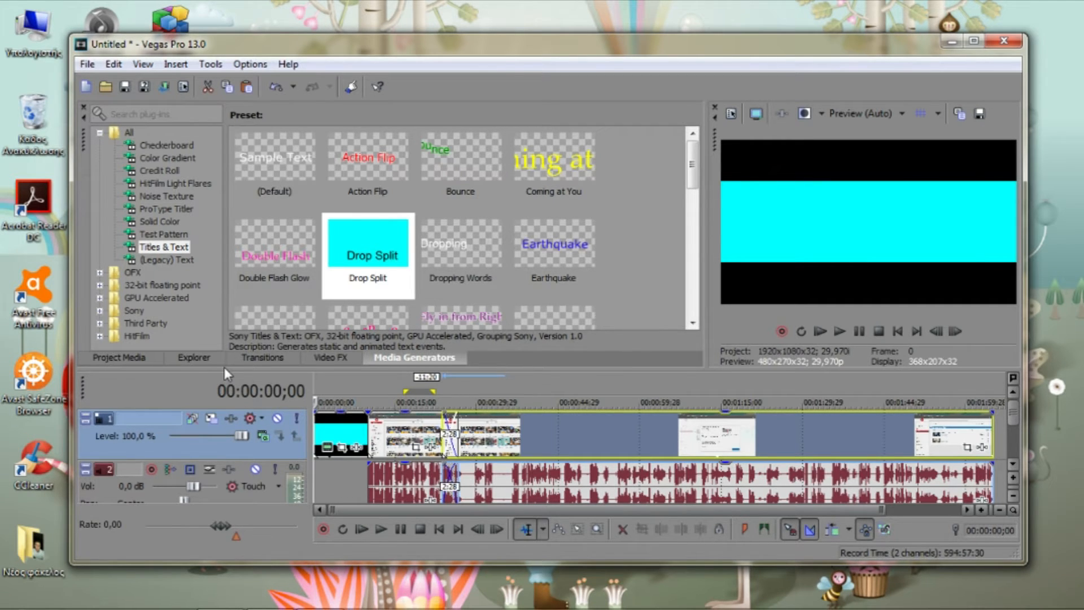
Apply the 3D Cascade transition with the Top to Bottom preset between the title and the first clip, and preview it
click(248, 357)
click(164, 158)
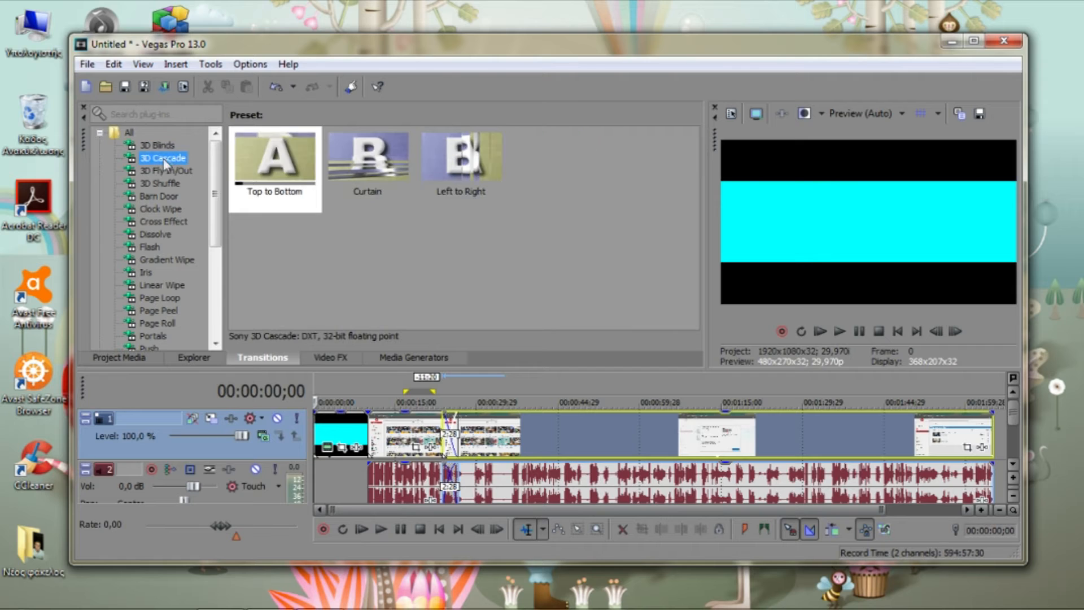
drag(266, 163, 367, 431)
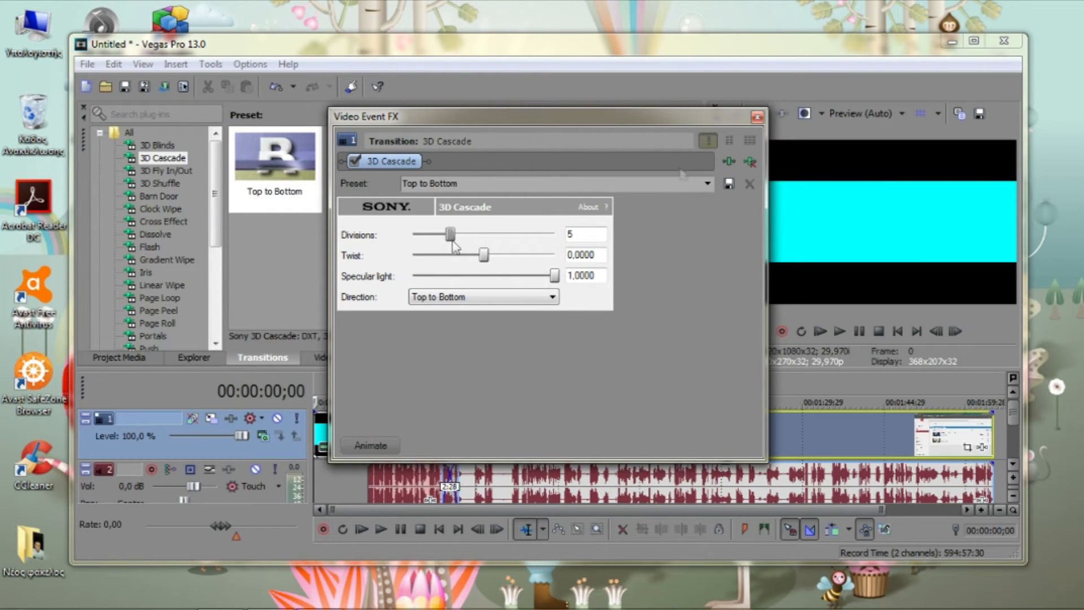
click(757, 116)
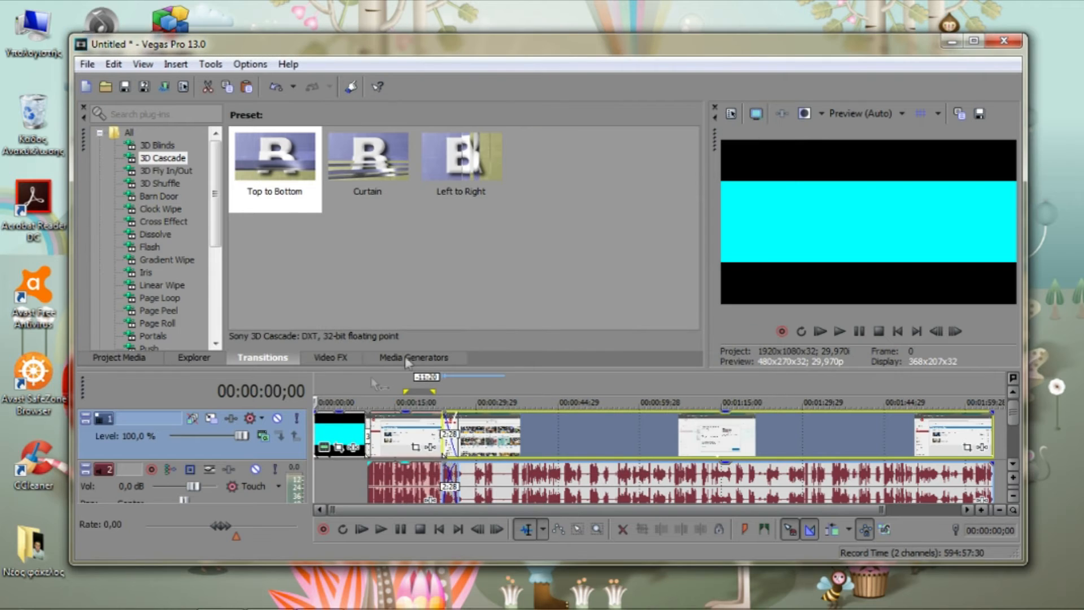
click(355, 429)
key(space)
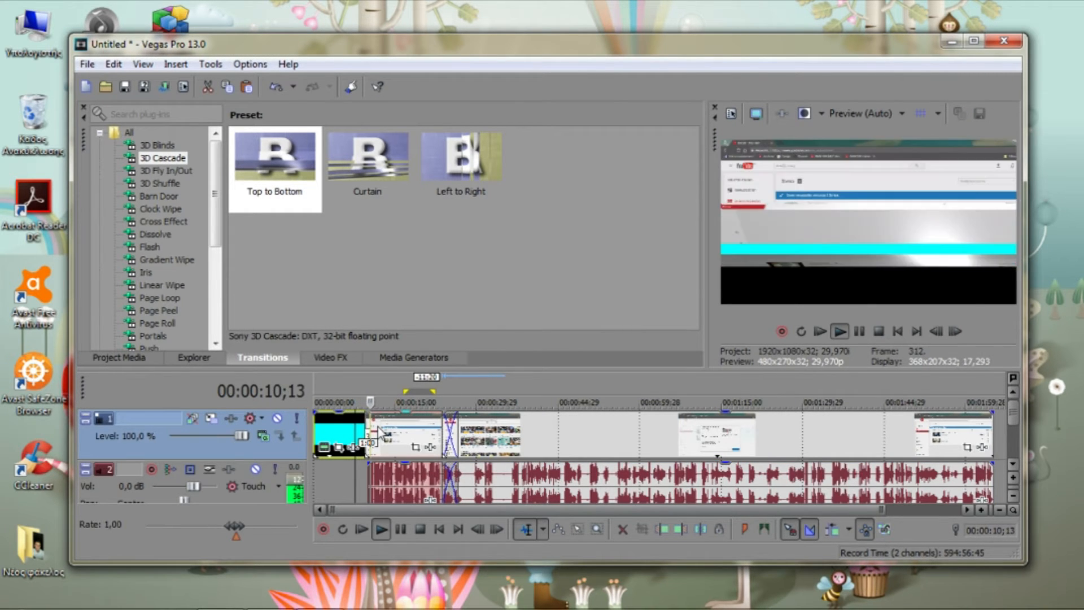
key(space)
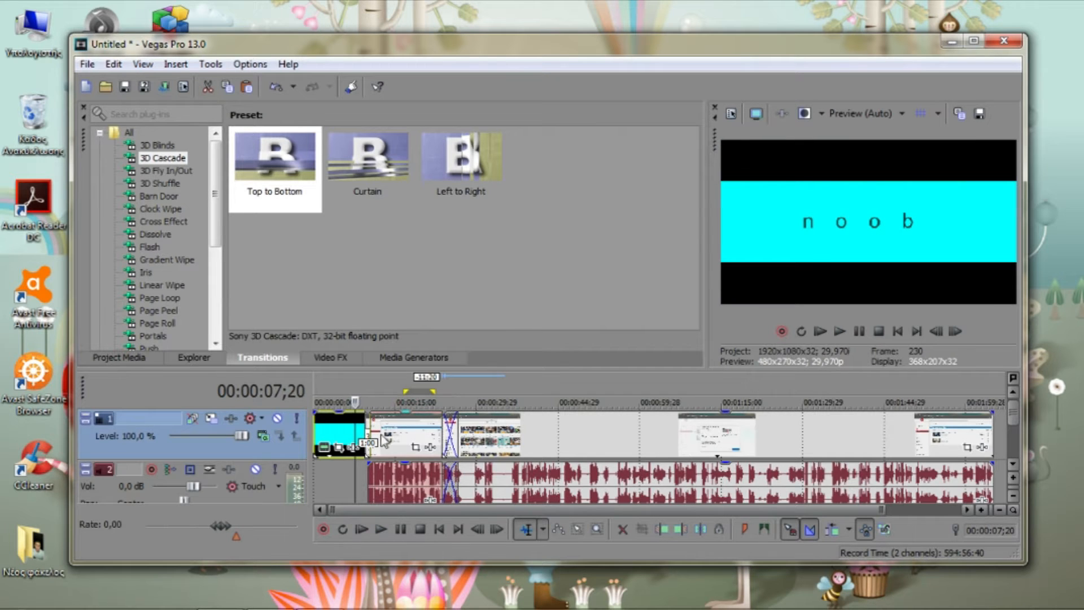
key(space)
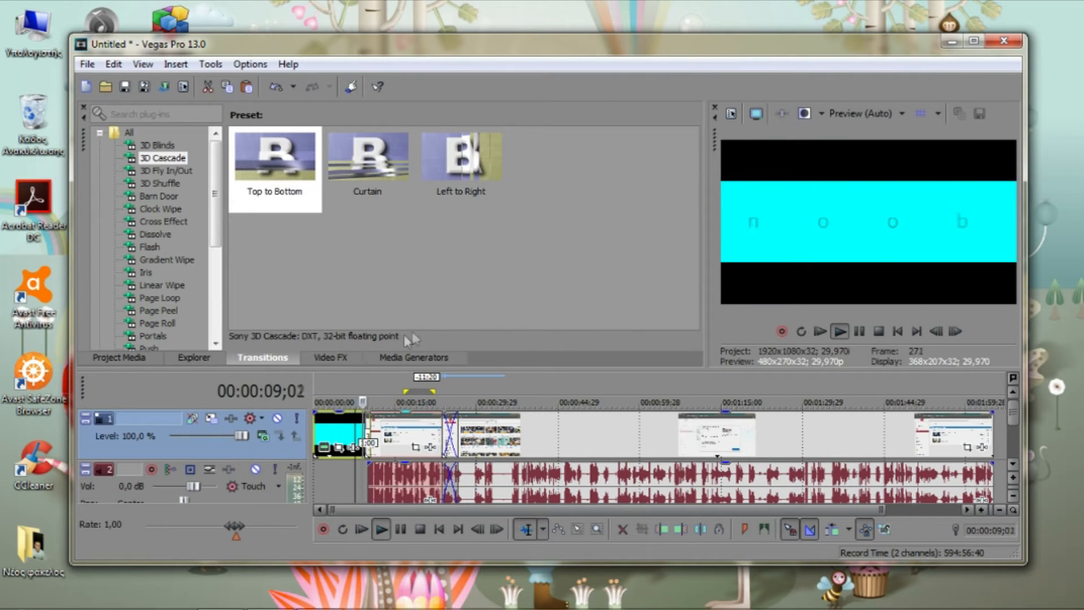
key(space)
Lower the video track's level to 67,7 % and play from the title to check the effect
drag(244, 438, 218, 440)
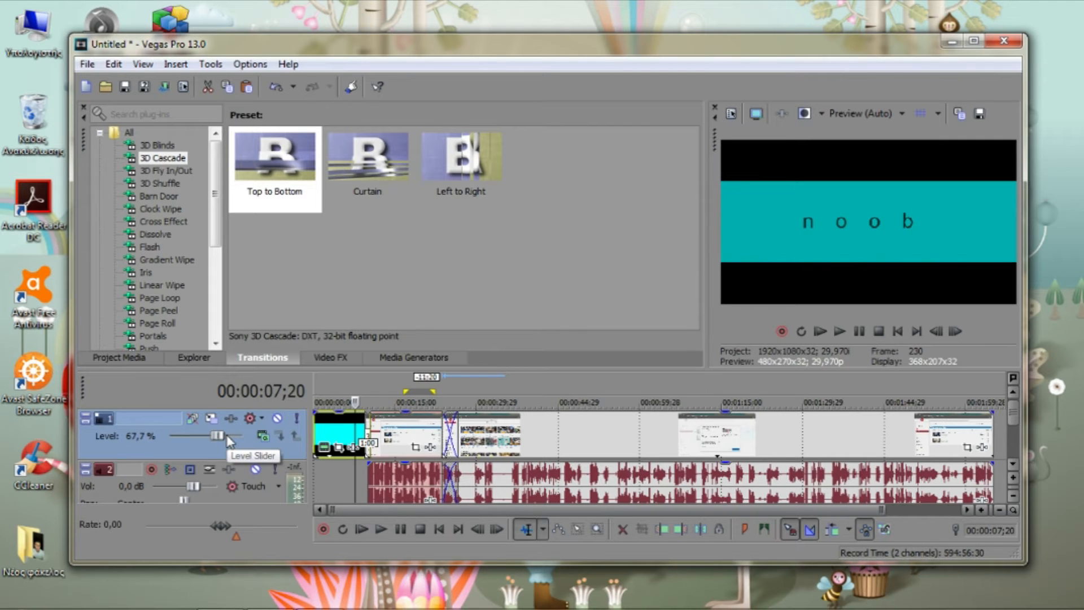
key(space)
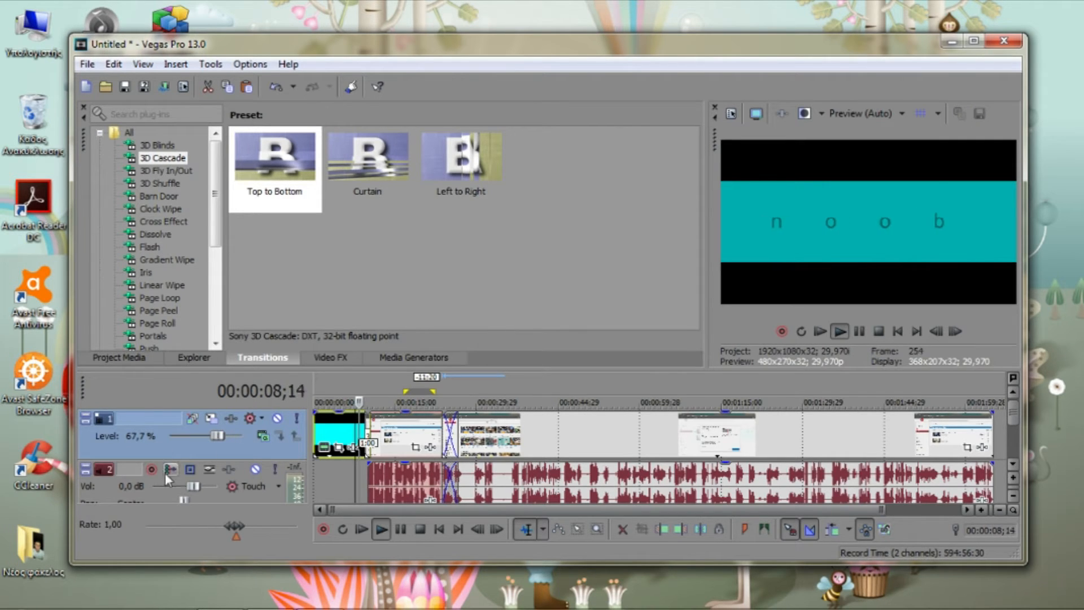
key(space)
key(space)
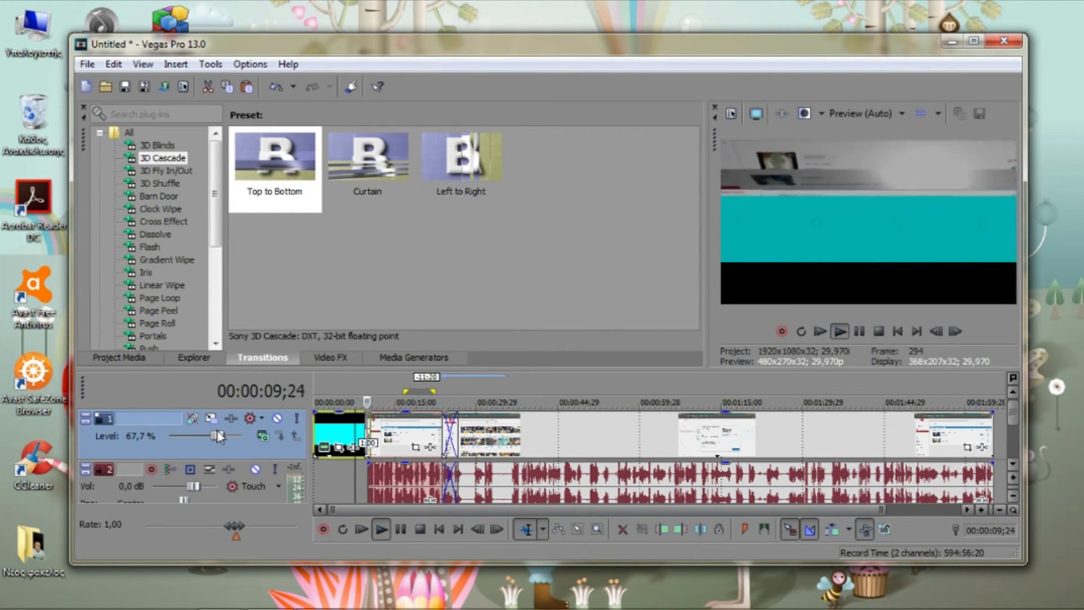
Lower the audio track's volume to -9,4 dB and set the video track's level to 100,0 %
drag(191, 488, 178, 490)
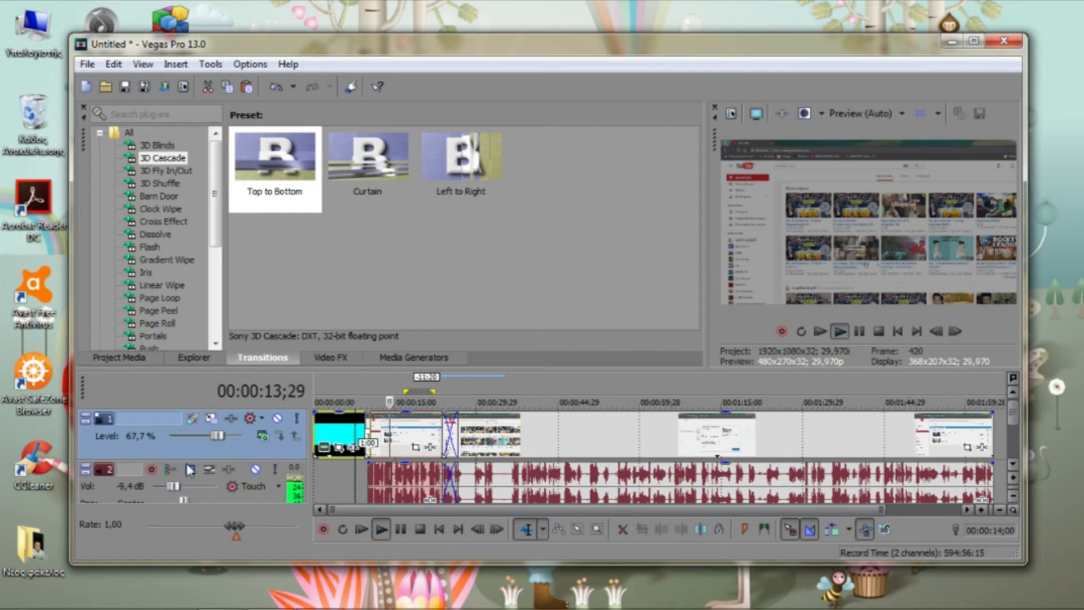
key(space)
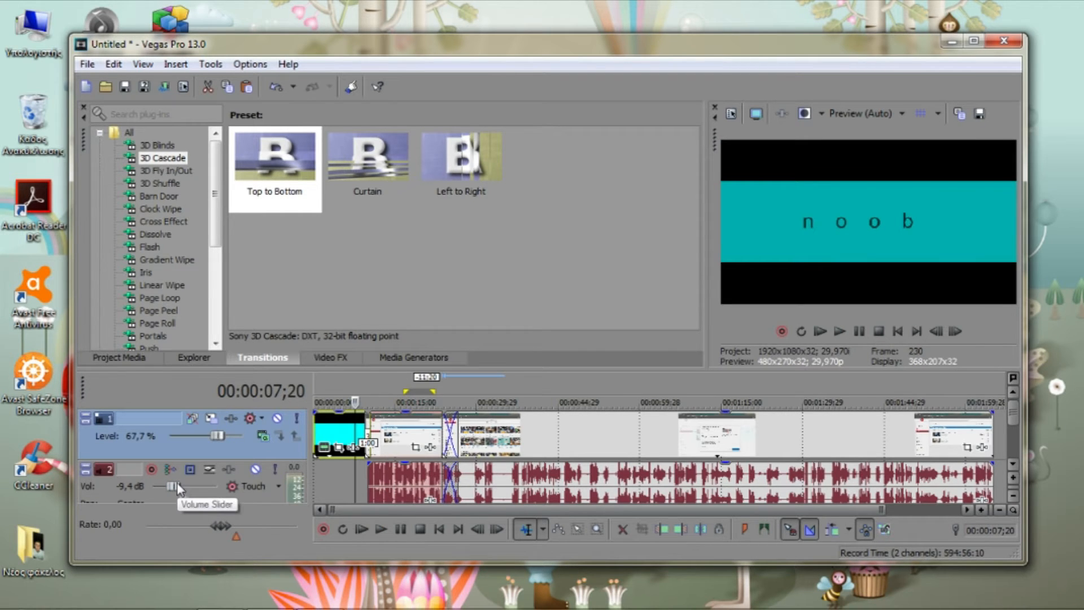
drag(217, 435, 260, 433)
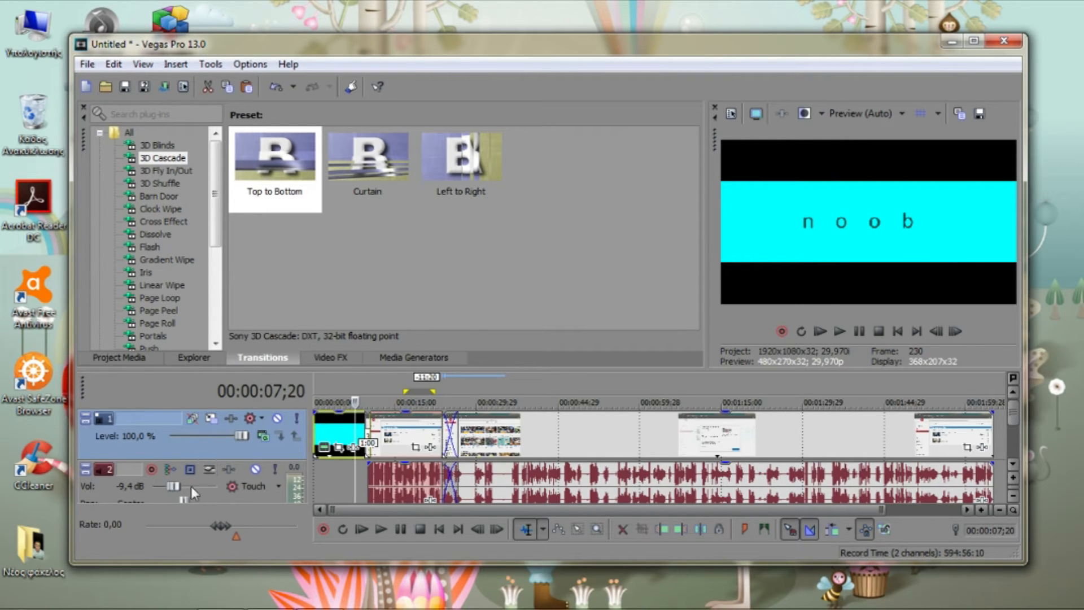
Apply the Color Curves effect with the Infrared preset to the second video clip
click(332, 357)
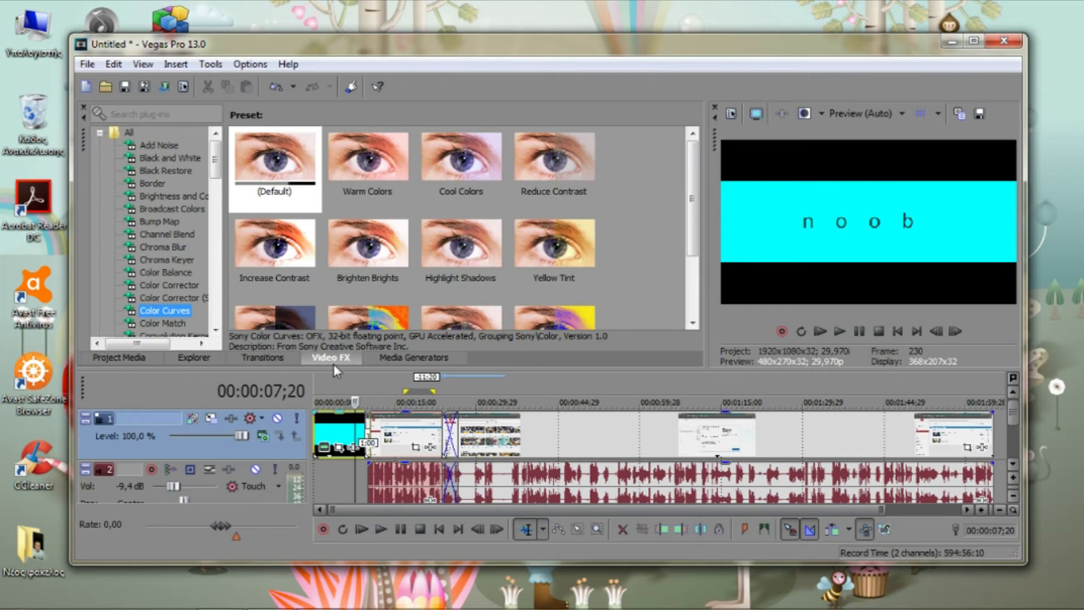
drag(693, 168, 694, 226)
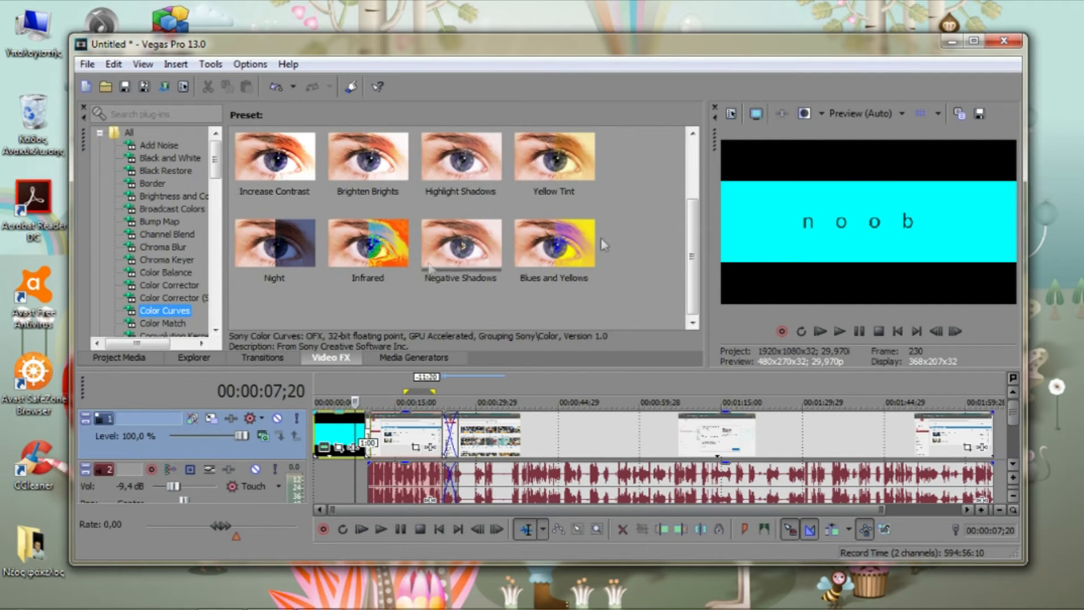
drag(367, 243, 486, 459)
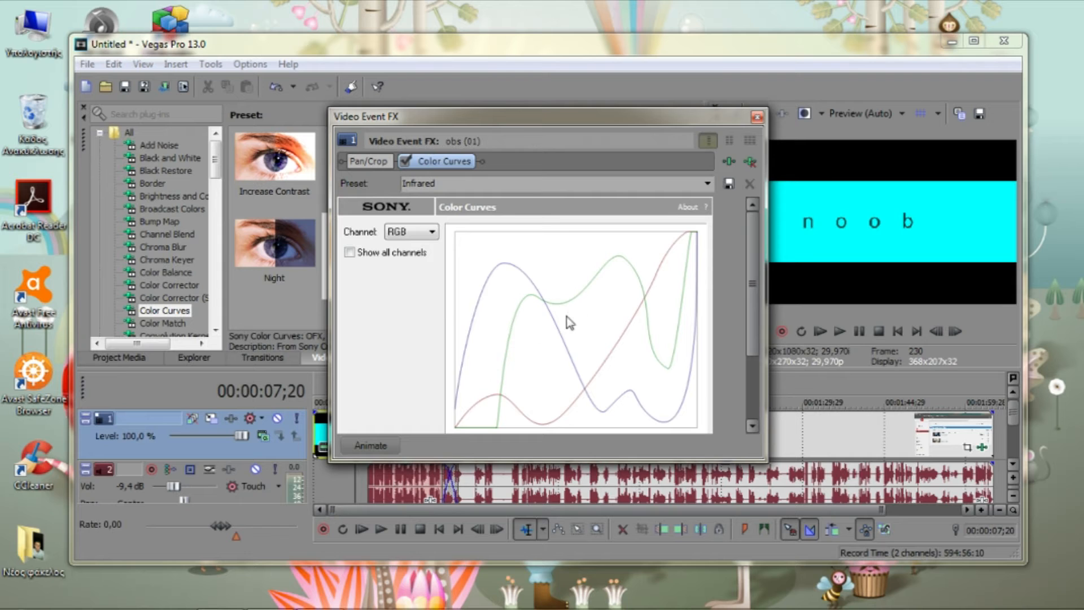
Play the title transition and the start of the second clip to preview the Infrared effect
click(756, 116)
key(space)
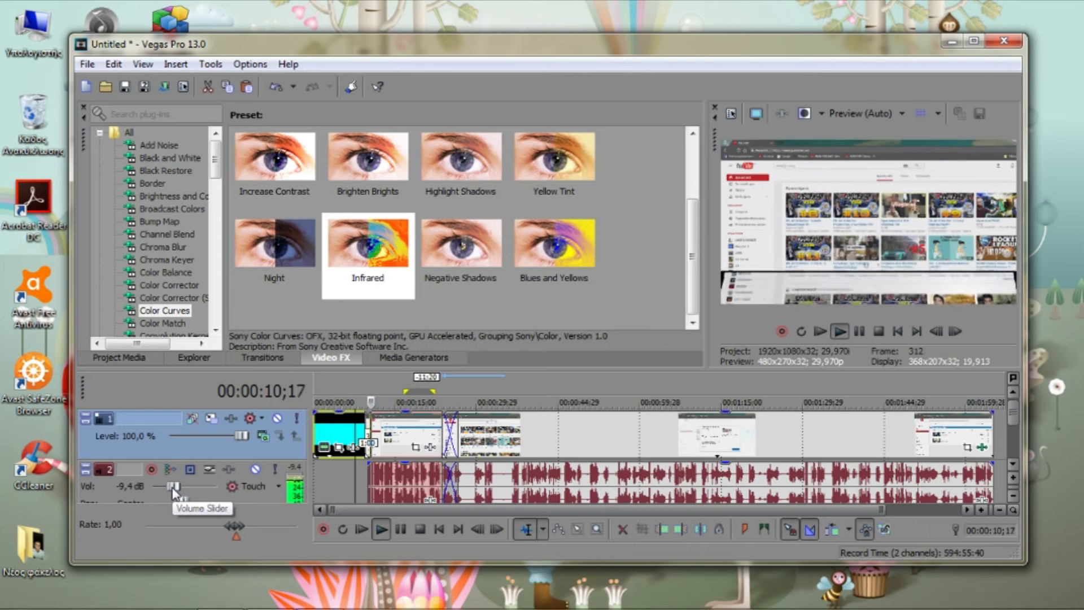
key(space)
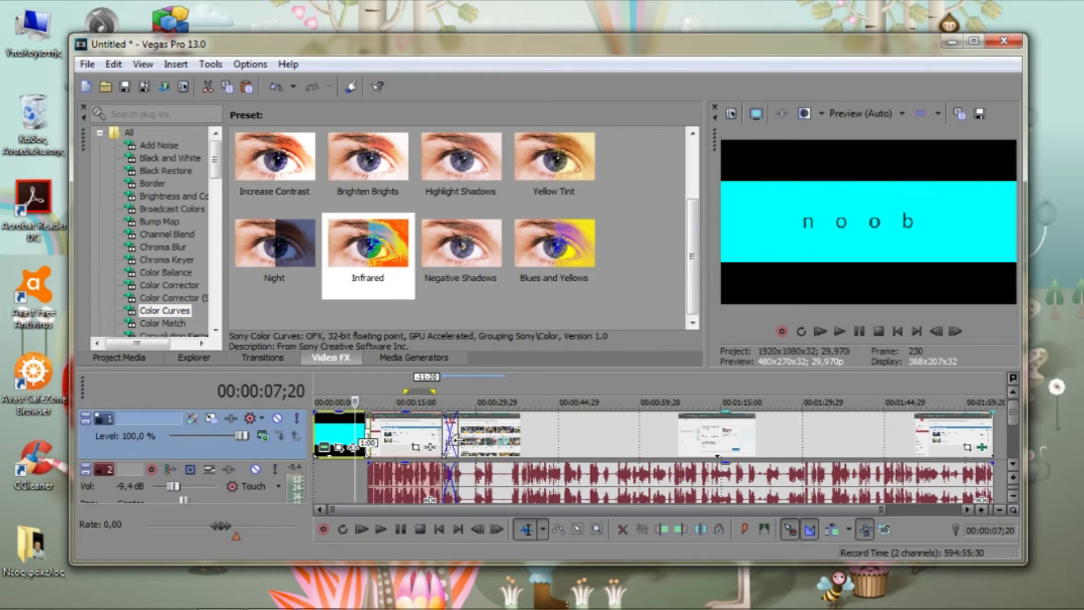
click(465, 434)
key(space)
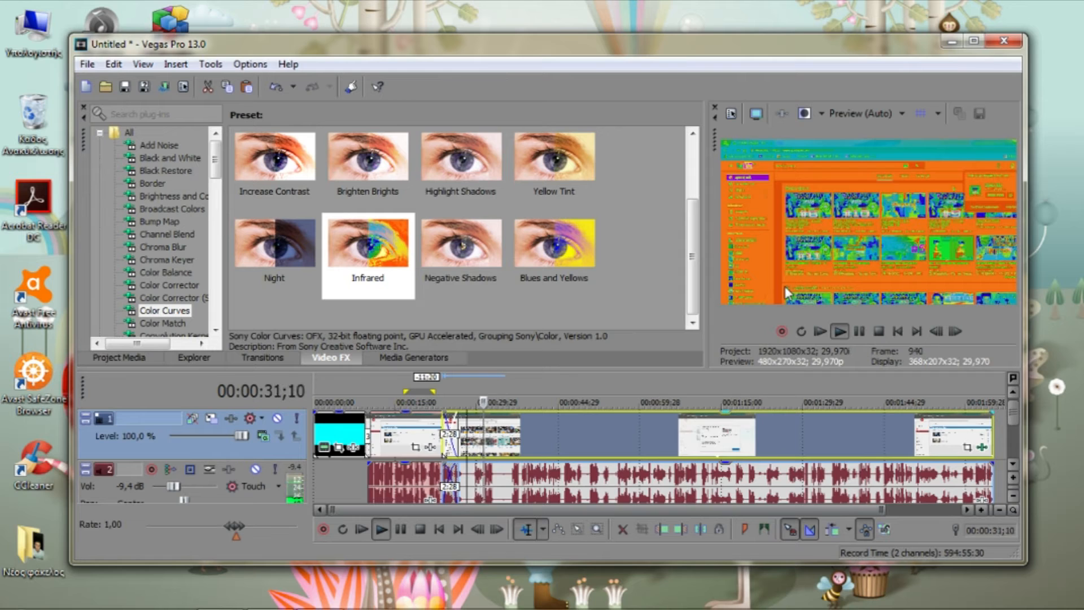
key(space)
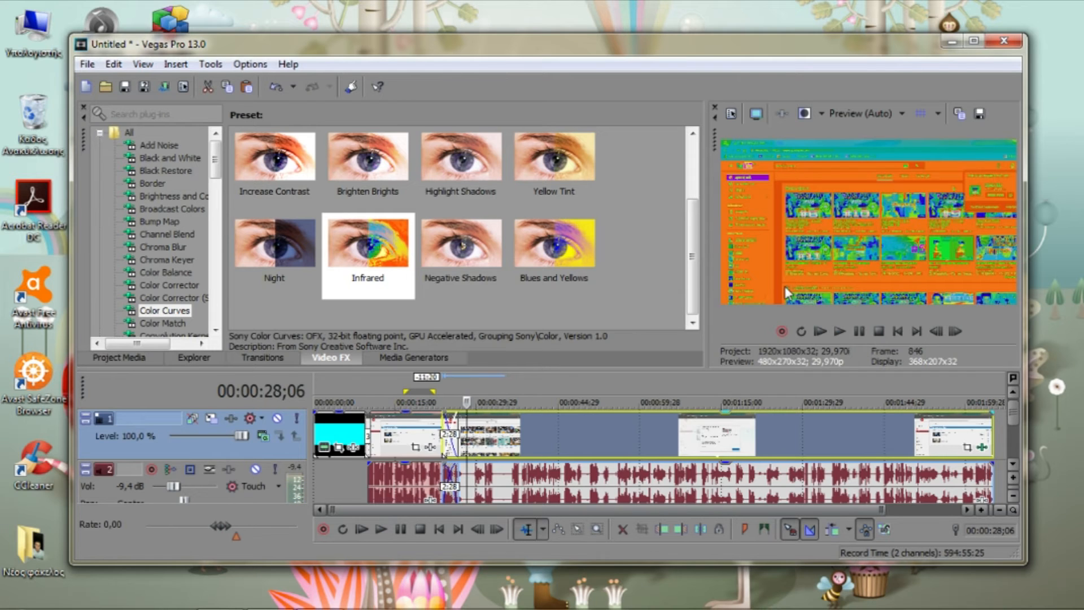
click(205, 359)
click(120, 358)
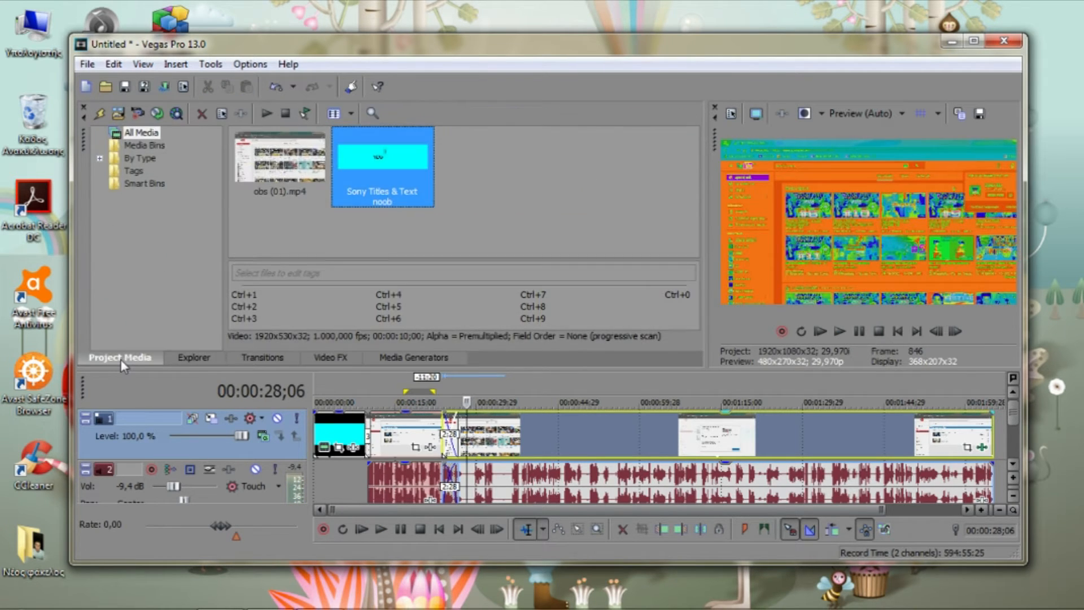
click(194, 357)
click(262, 357)
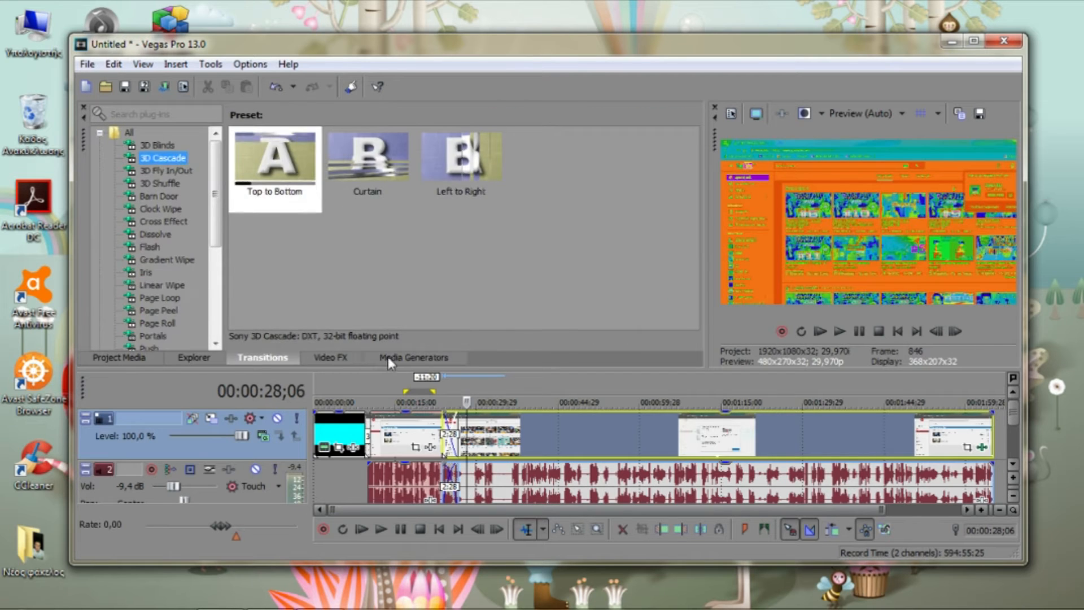
click(414, 357)
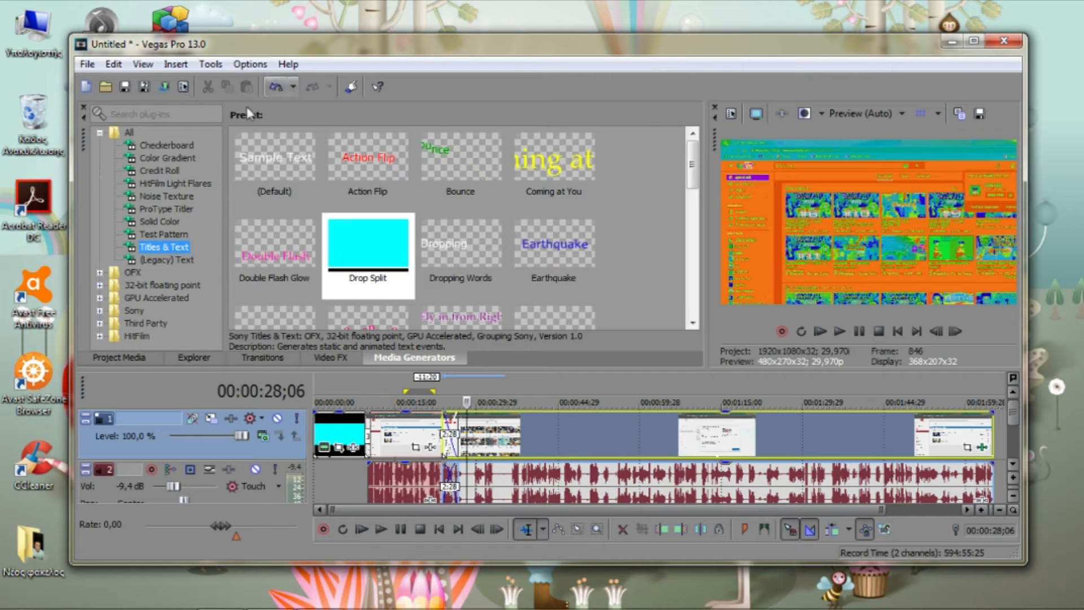
Insert a new empty video track above the existing tracks
click(169, 65)
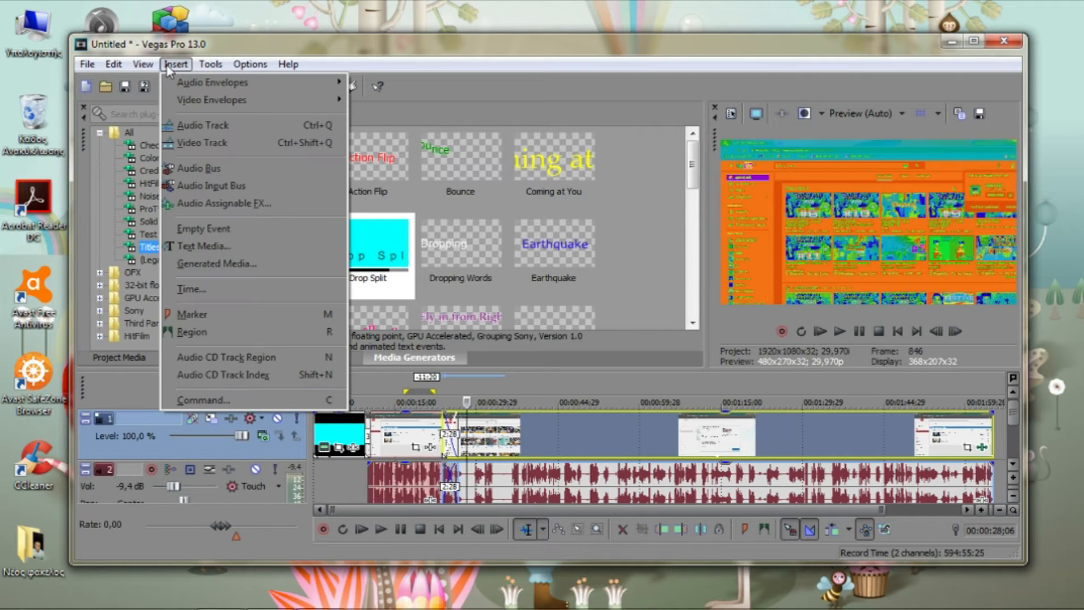
click(180, 66)
click(180, 66)
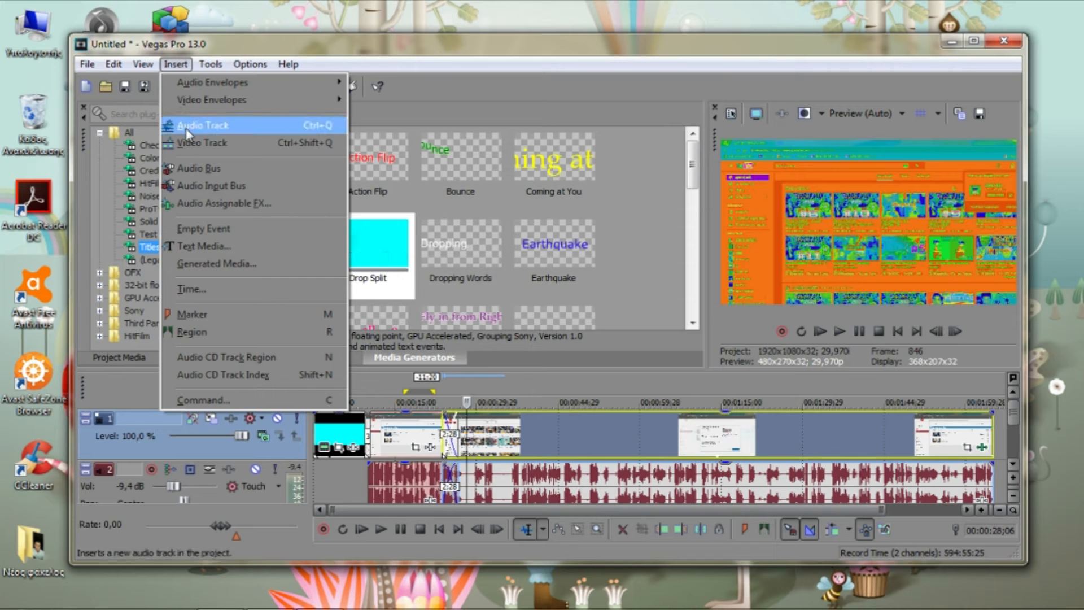
click(216, 148)
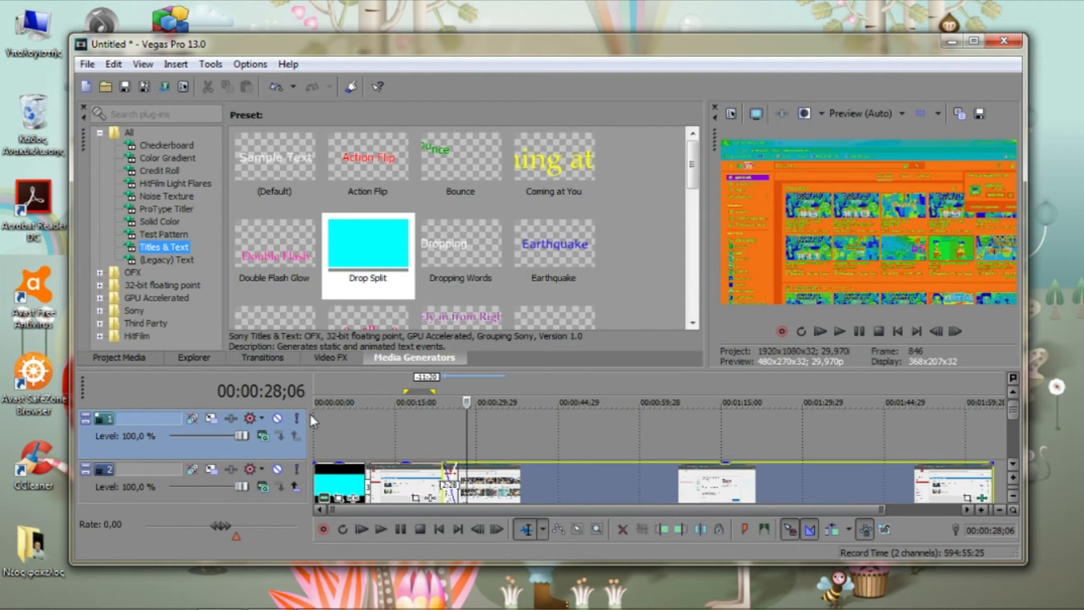
Delete the new empty video track
click(180, 444)
right_click(183, 445)
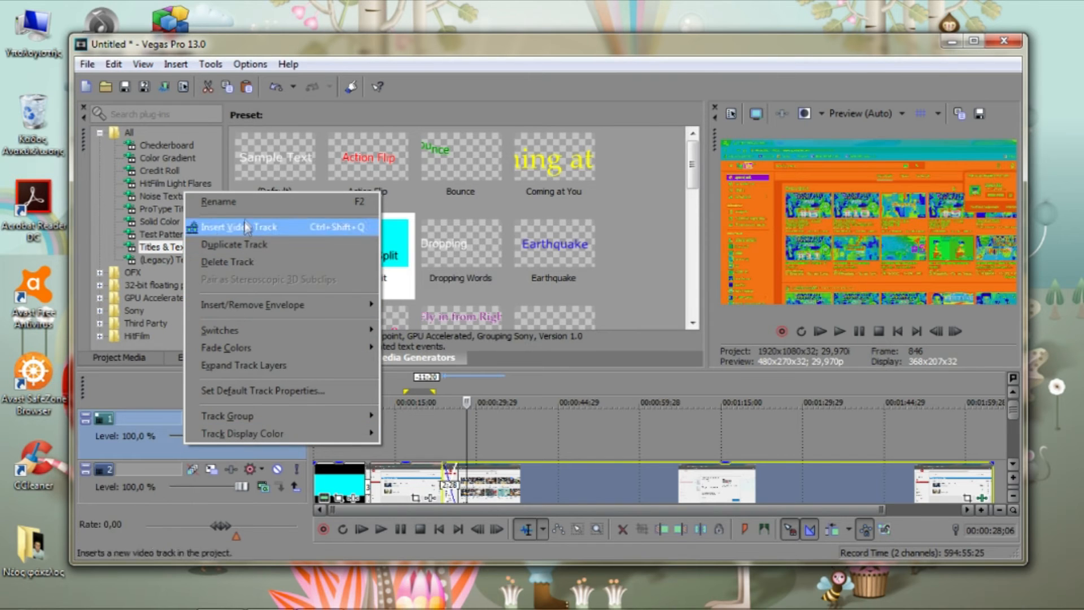
click(138, 448)
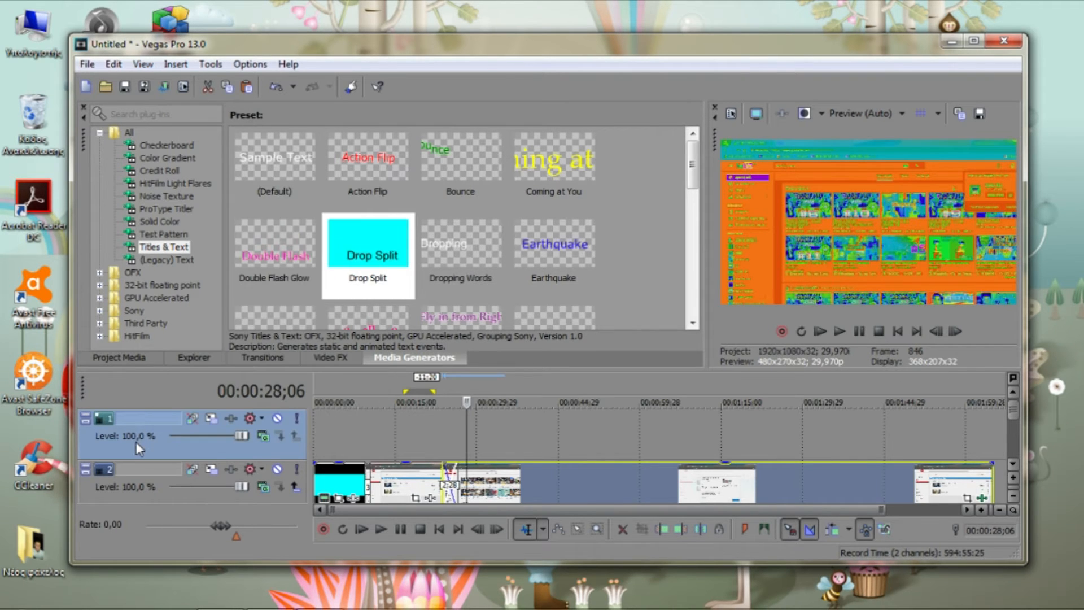
key(Delete)
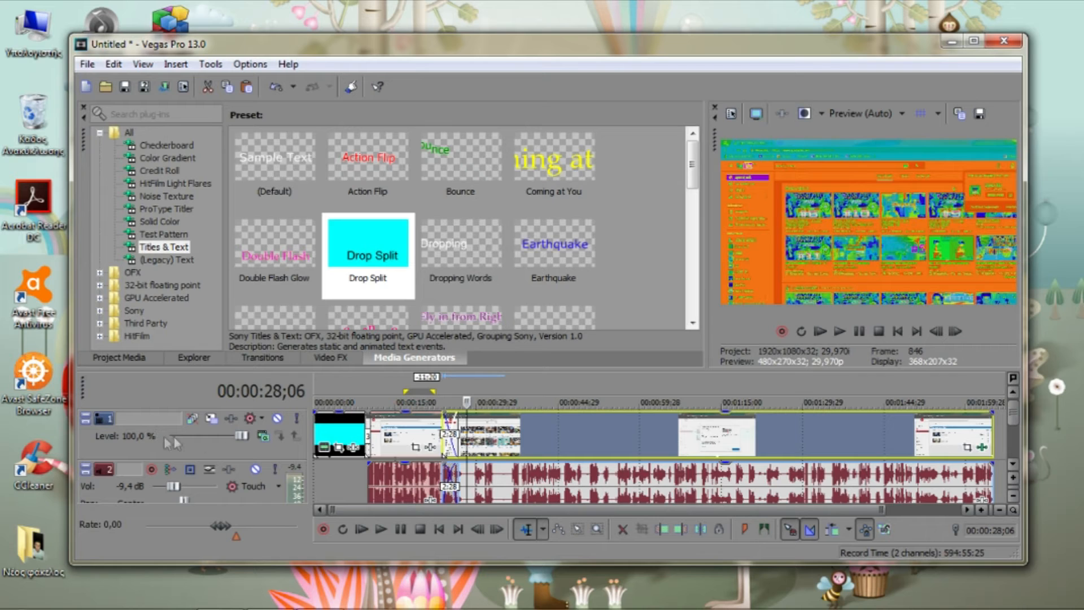
Import Kalimba.mp3 from the music library onto the audio track at the start of the timeline
key(ctrl+o)
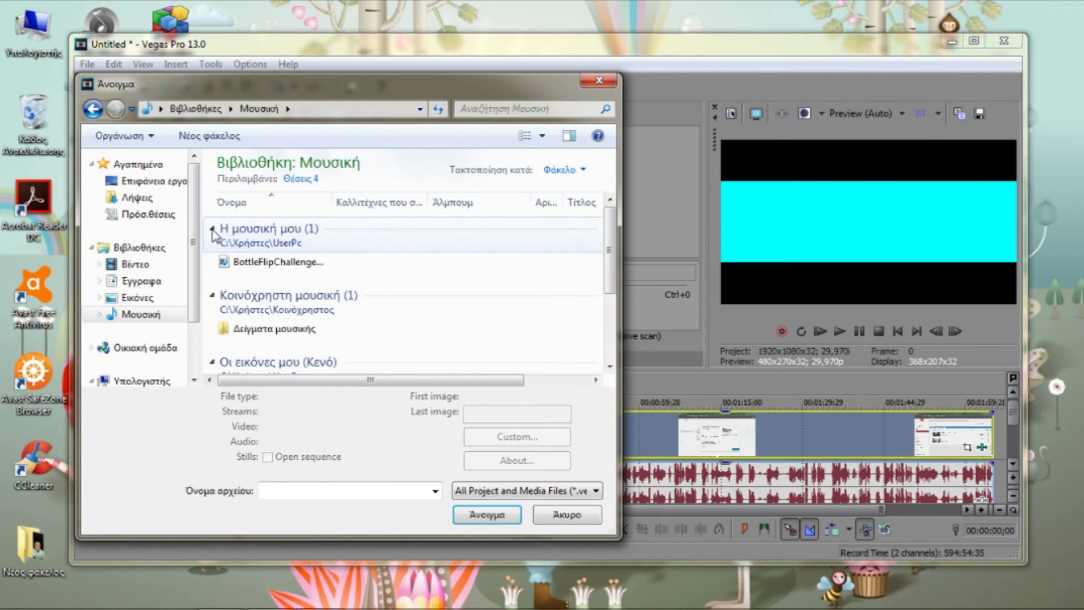
click(401, 263)
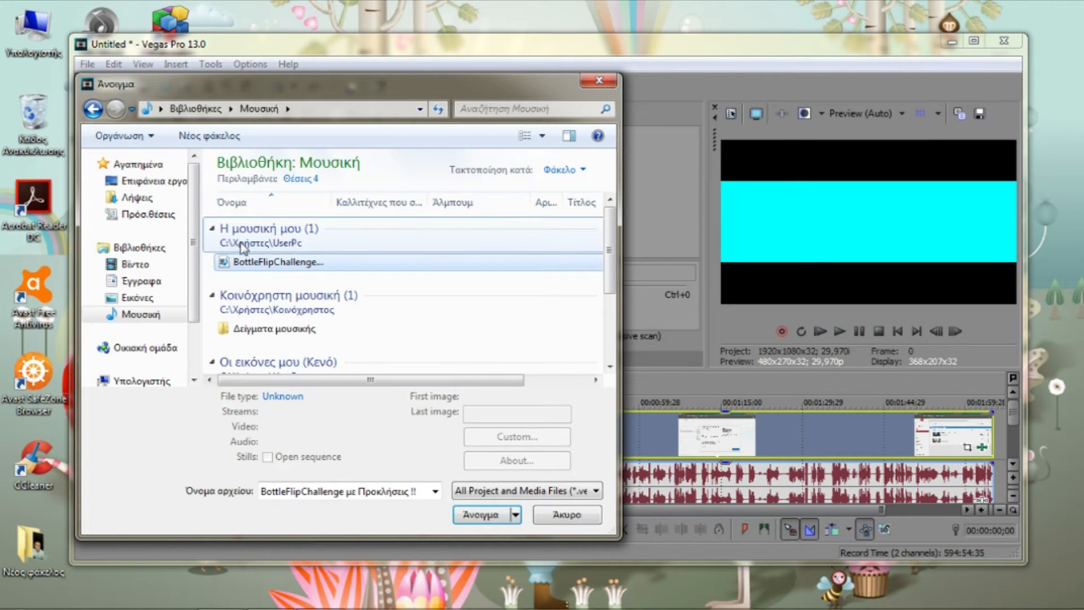
click(216, 229)
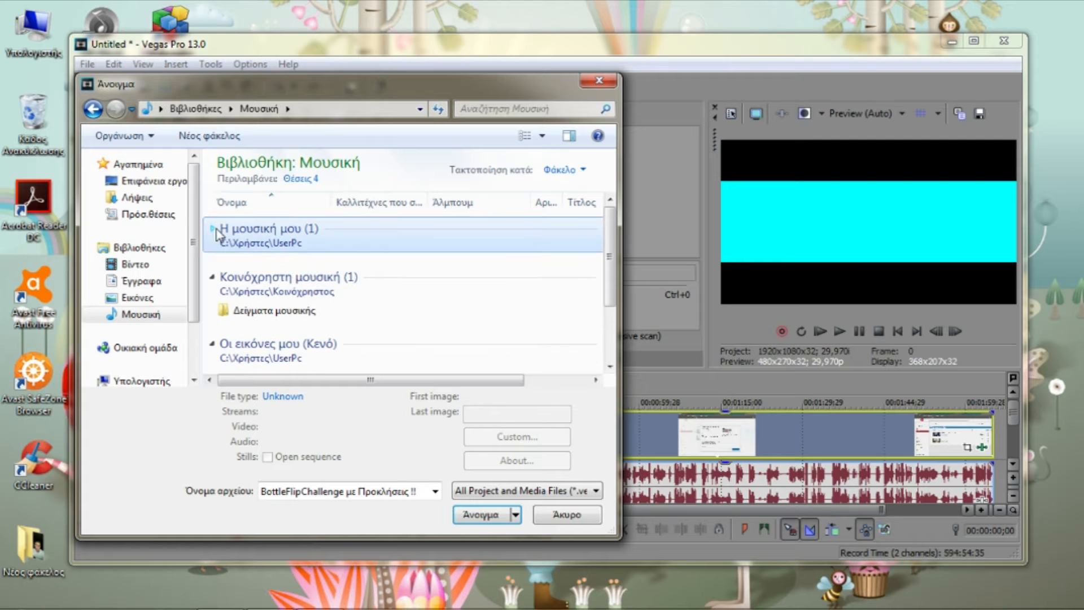
click(214, 231)
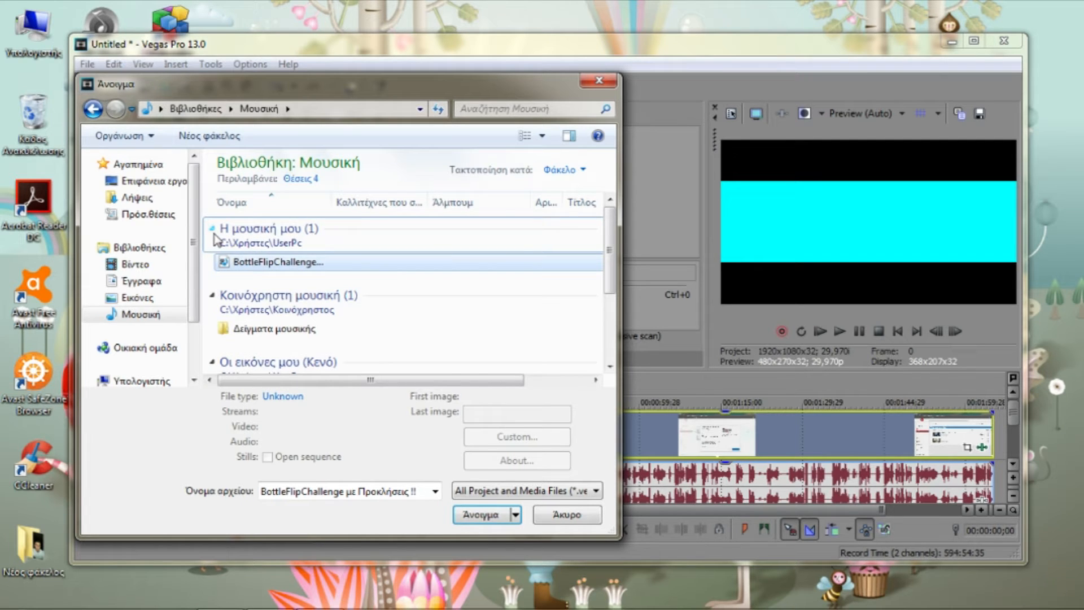
click(138, 265)
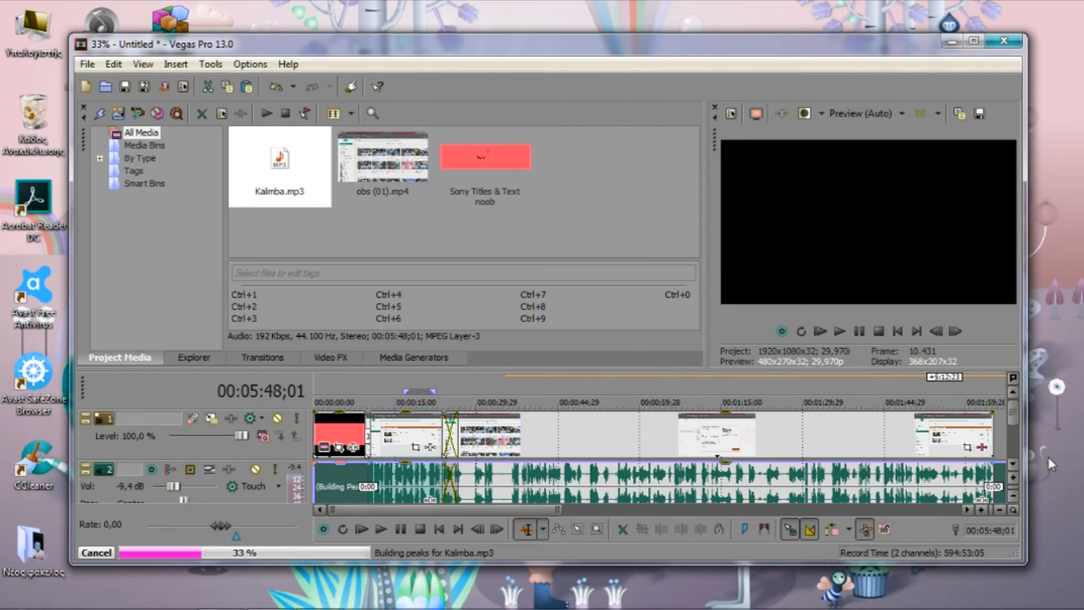
Move the video clips' audio off the music's track onto a new audio track below it
drag(1015, 421, 1010, 448)
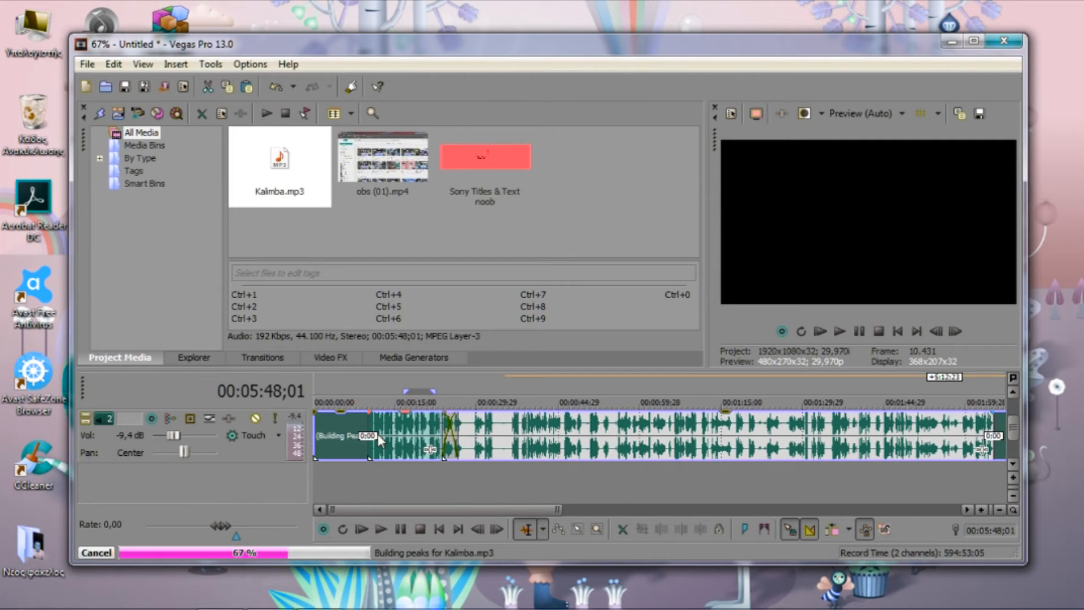
drag(378, 434, 330, 505)
drag(405, 443, 997, 499)
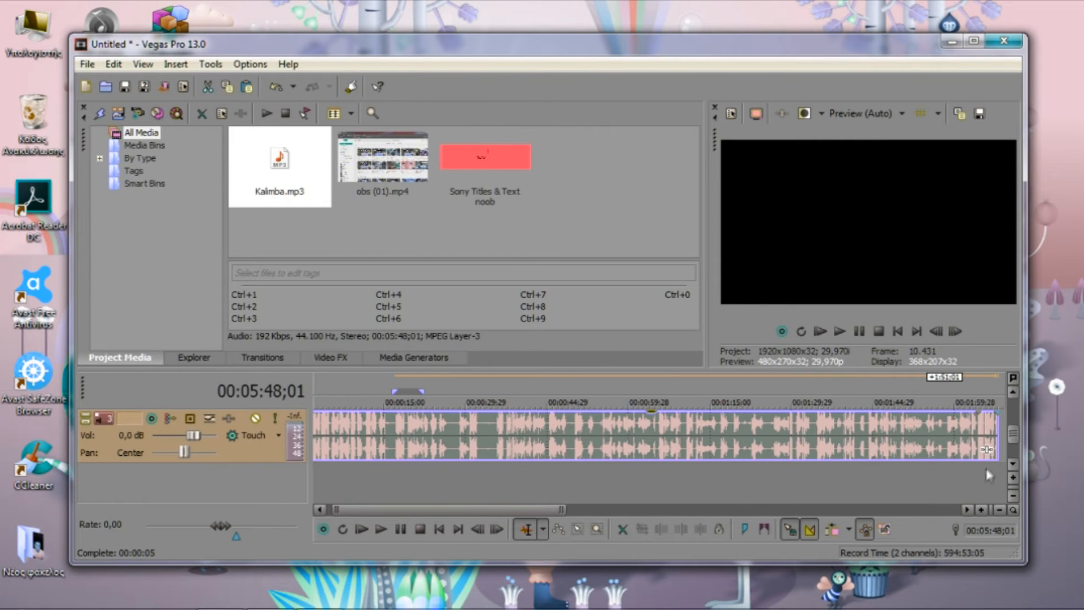
Extend the second clip's video and audio to end with the music at 00:05:48;01
drag(1024, 431, 1021, 433)
scroll(1013, 433, up, 1)
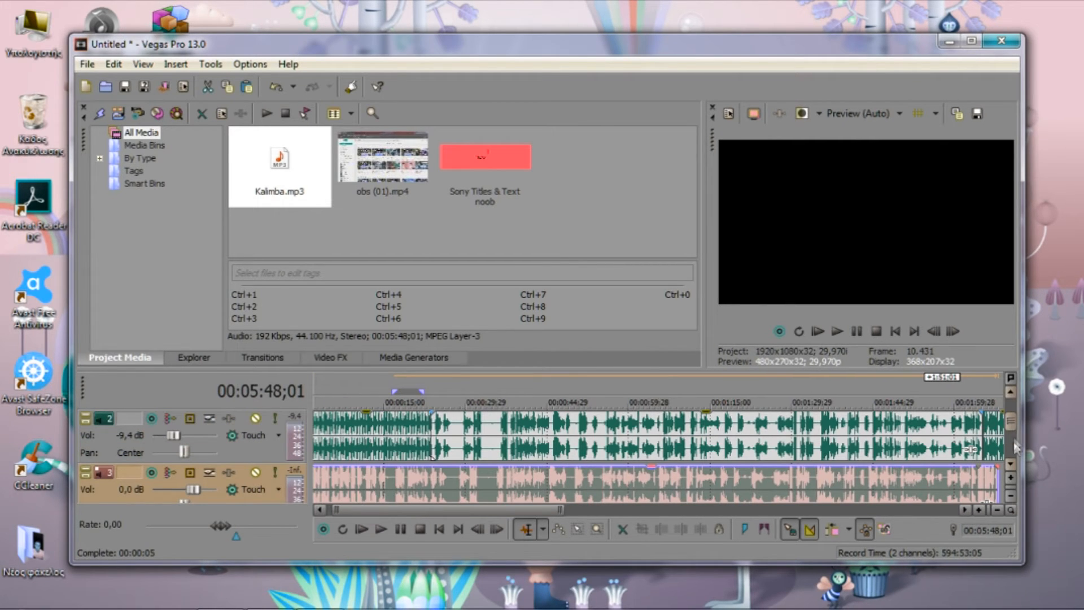
drag(559, 509, 809, 481)
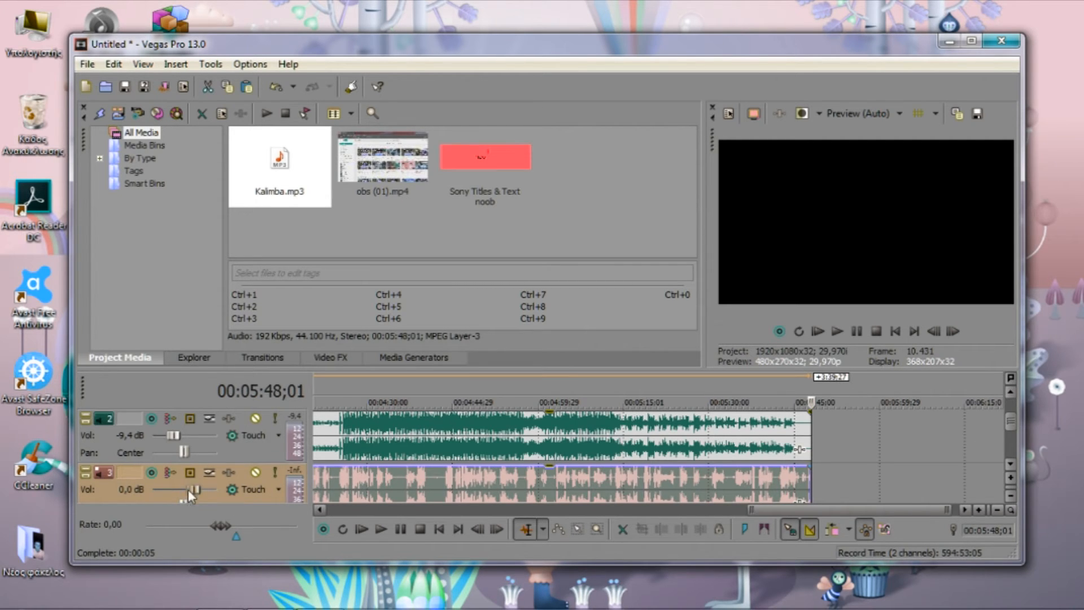
Raise the clips' audio track to 12,0 dB and play from 00:04:40;12 to hear it against the music
click(427, 435)
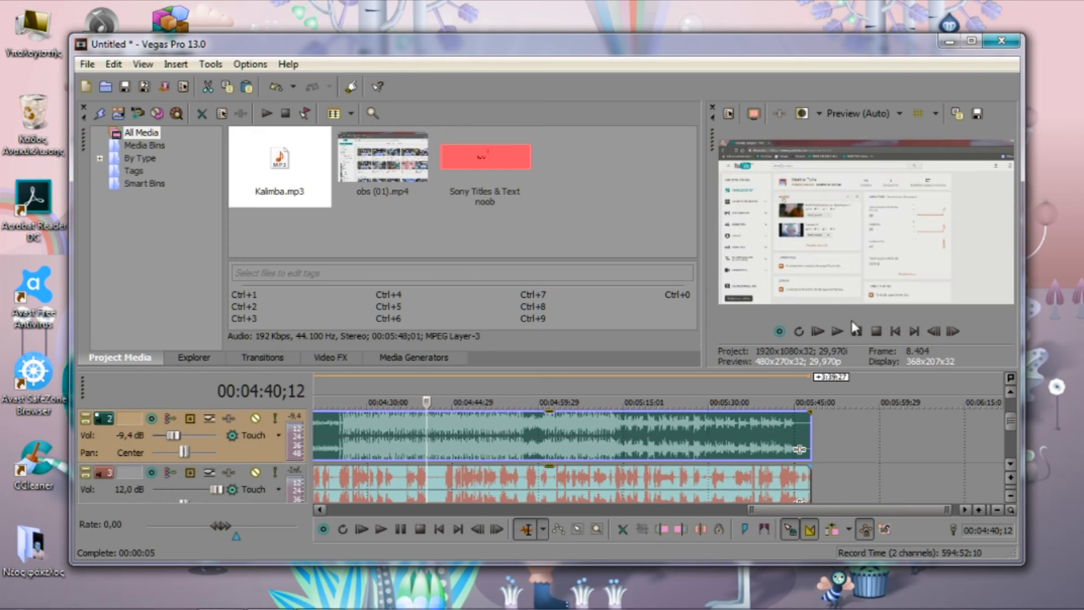
click(858, 333)
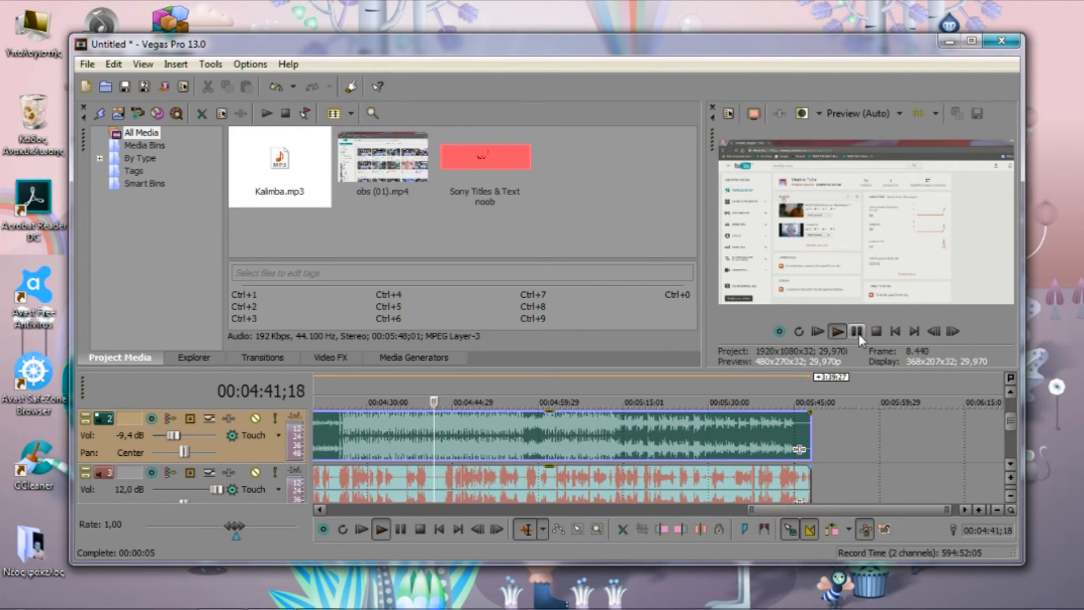
click(857, 332)
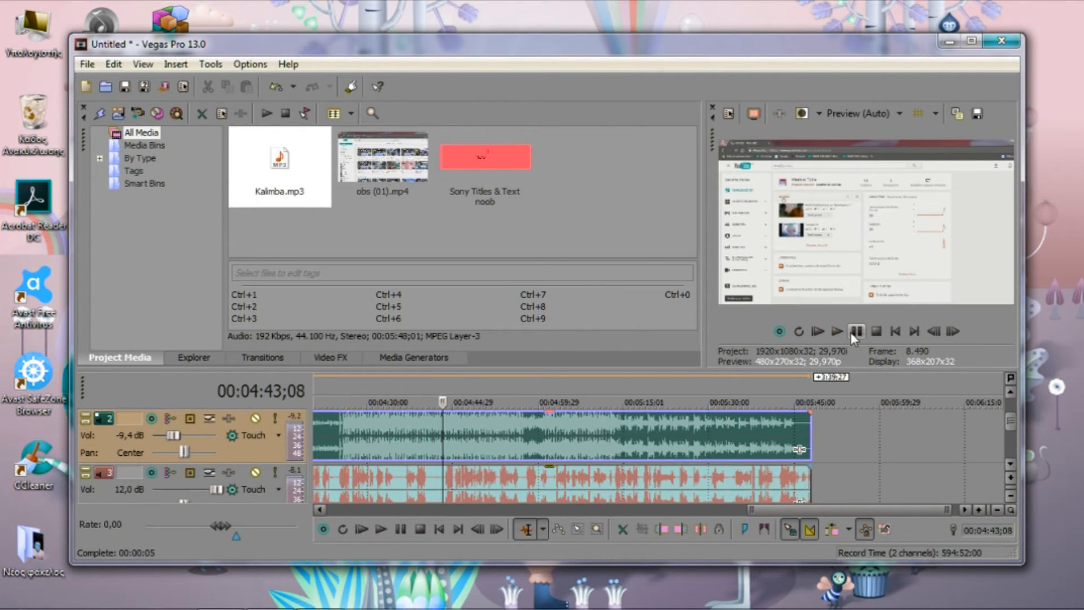
Lower the clips' audio track gradually through -11,5 and -26,3 to -42,4 dB during playback
drag(217, 491, 172, 492)
key(space)
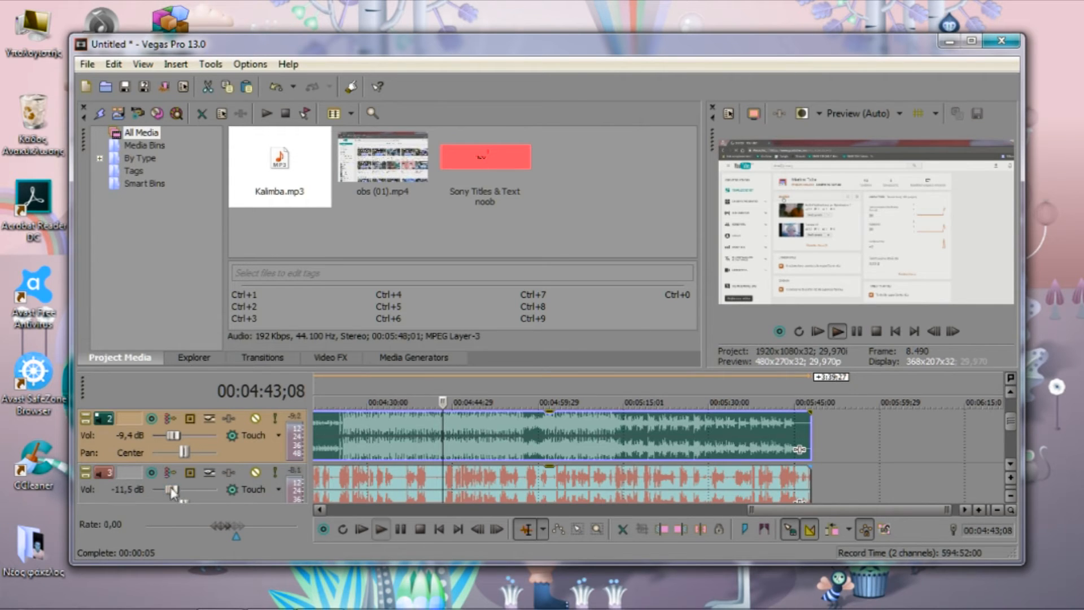
drag(166, 490, 161, 490)
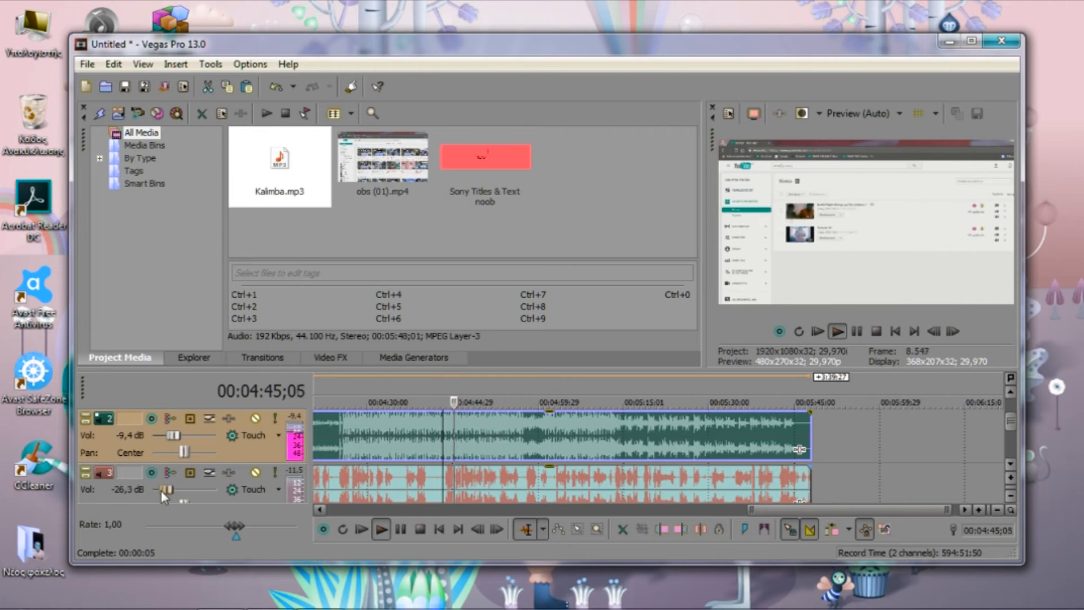
drag(156, 492, 151, 492)
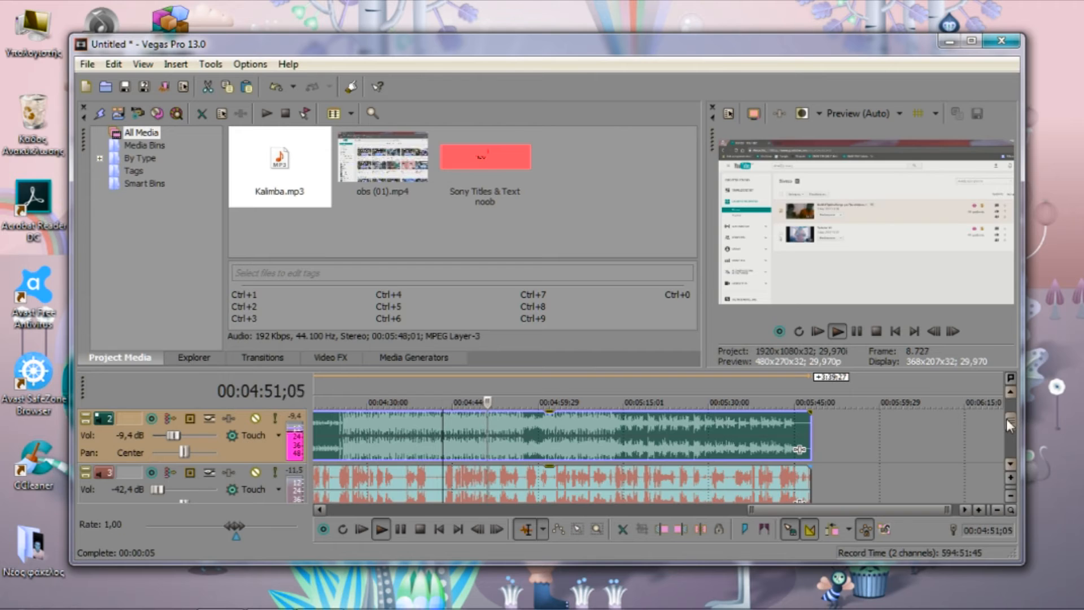
drag(1010, 421, 1008, 439)
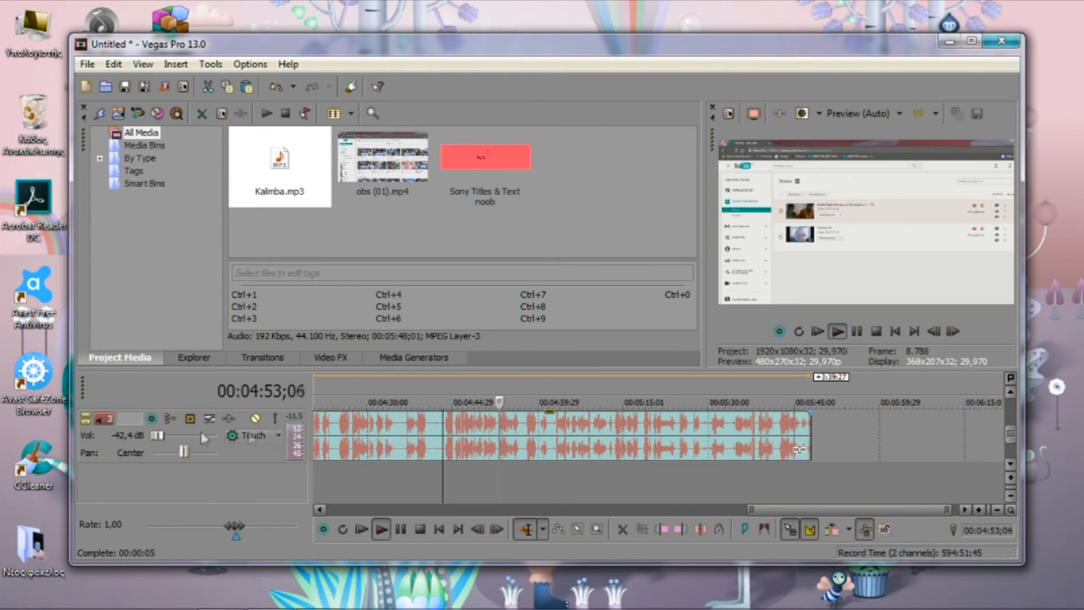
mouse_move(152, 435)
mouse_down()
mouse_move(245, 439)
mouse_move(155, 435)
mouse_up()
key(space)
Lower the music track's volume to -20,1 dB and set the clips' audio track to -1,0 dB during playback
drag(1013, 440, 1014, 417)
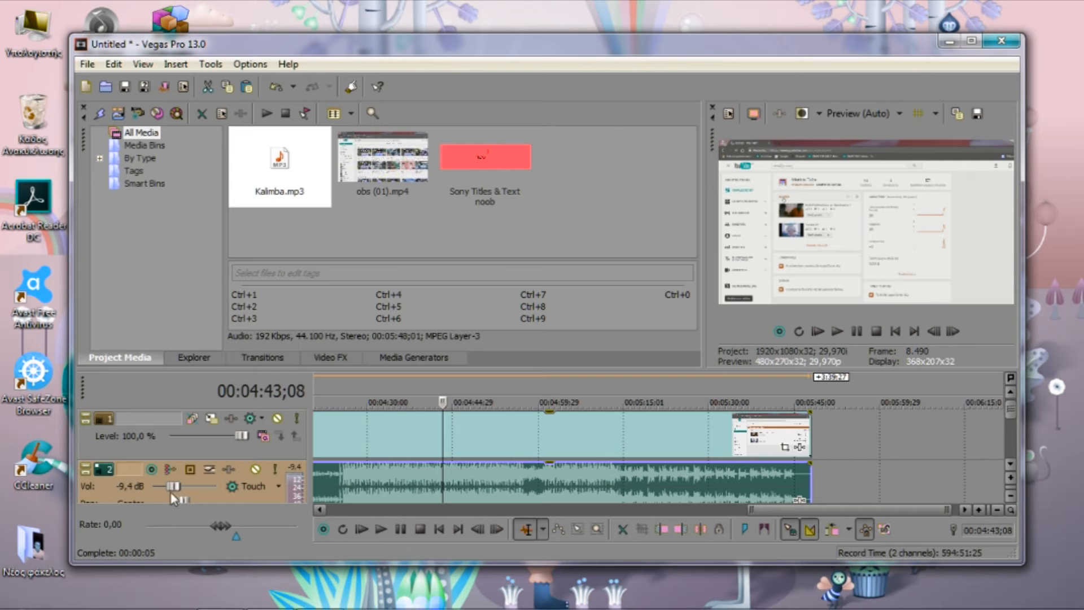
key(space)
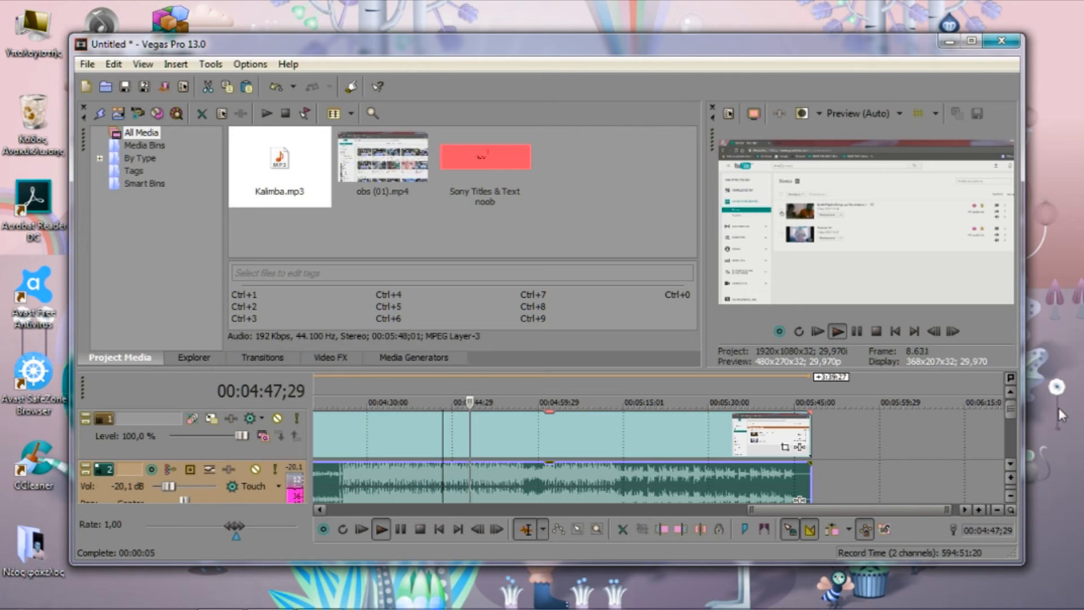
drag(1007, 420, 1007, 432)
drag(161, 489, 184, 490)
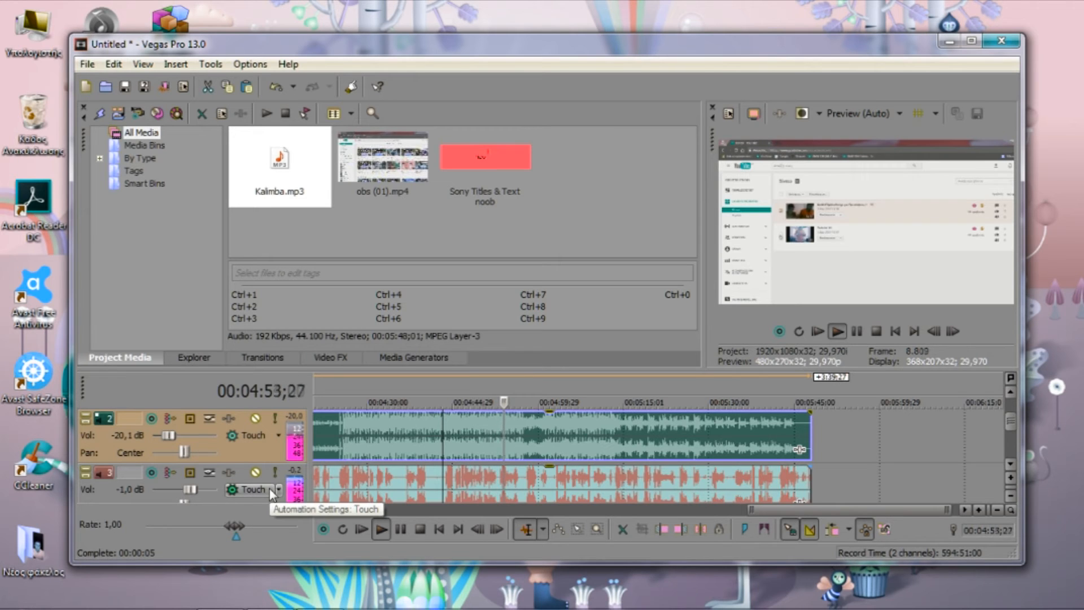
key(space)
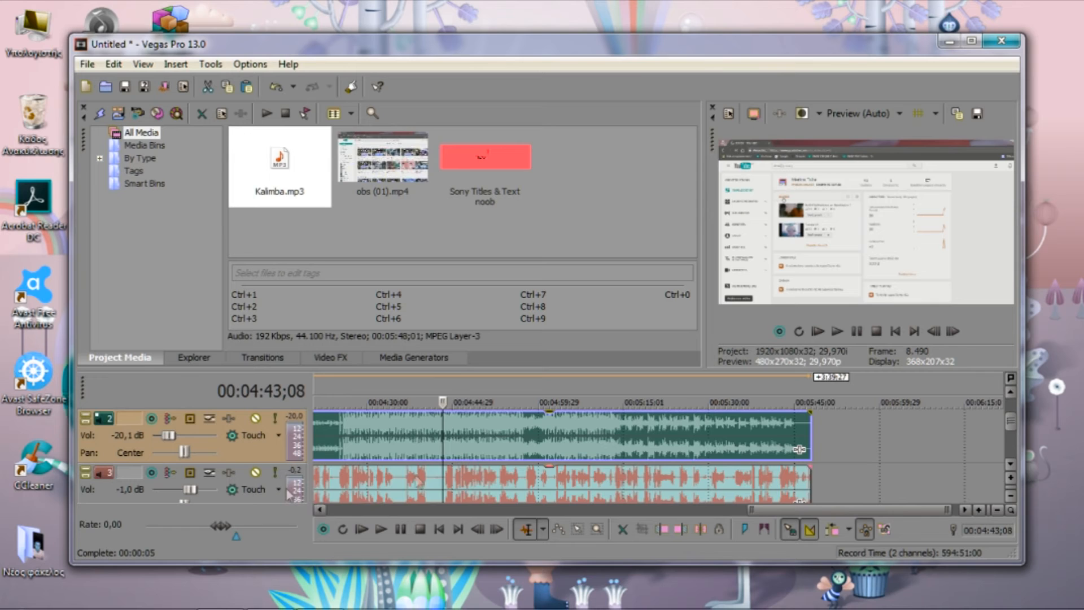
drag(1010, 425, 1013, 407)
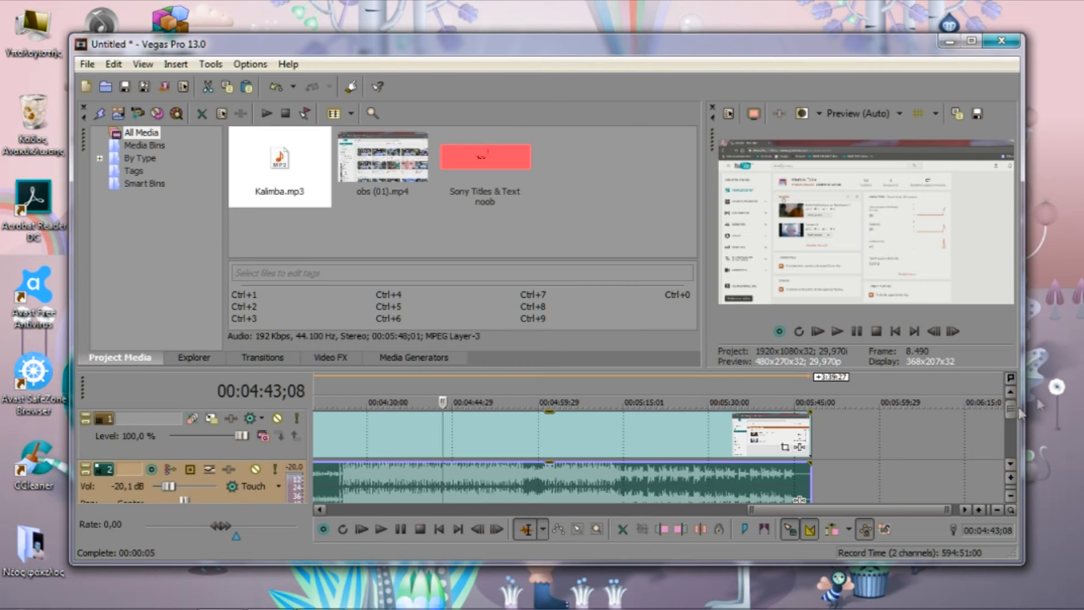
click(194, 356)
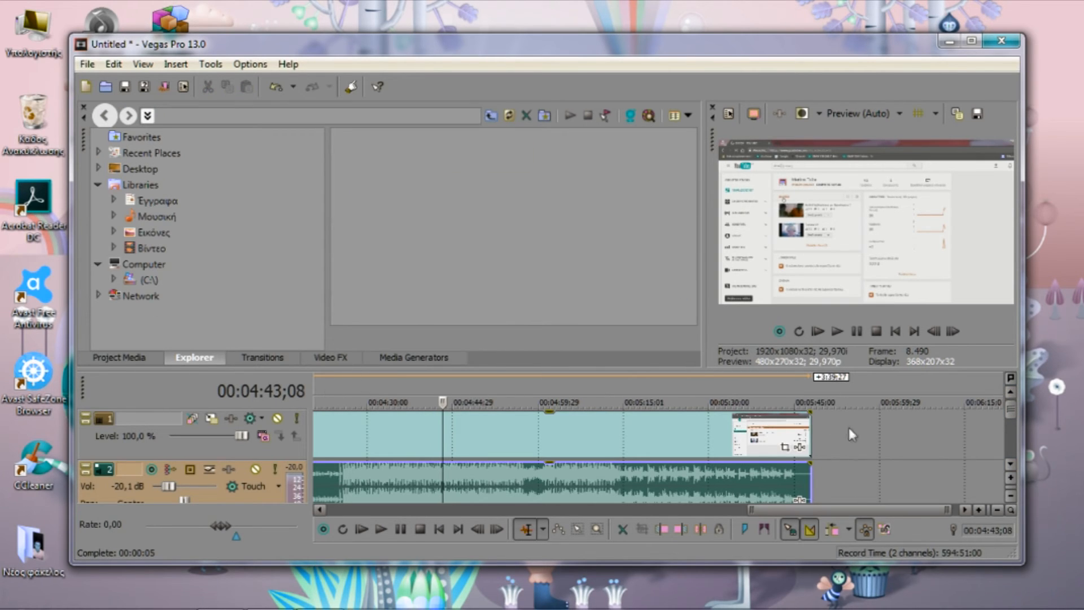
Try to mark a loop region beginning at the start of the timeline
drag(878, 511, 410, 495)
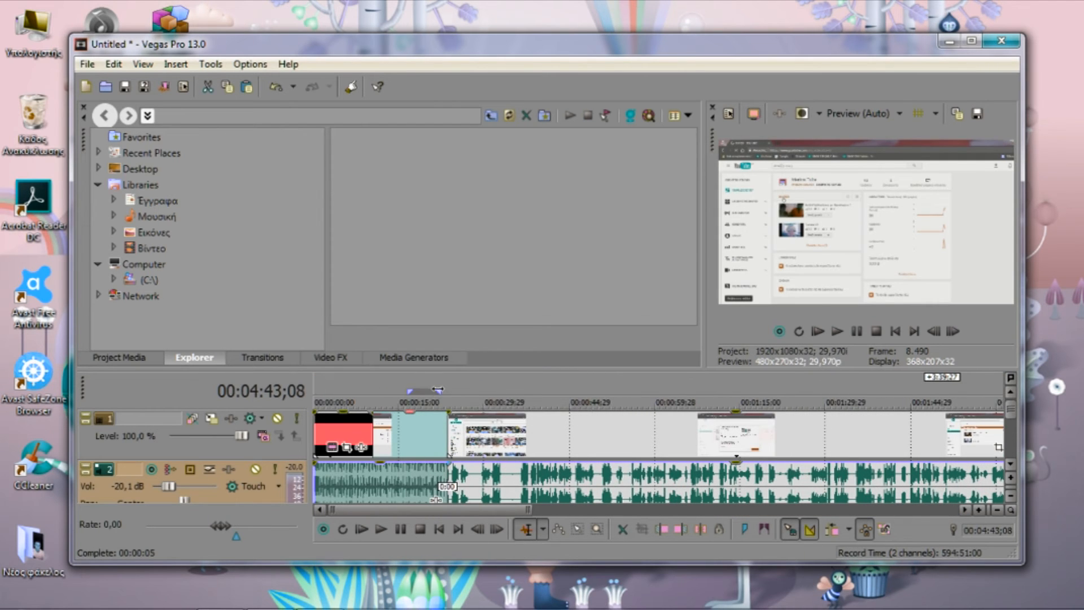
mouse_move(441, 390)
mouse_down()
mouse_move(729, 391)
mouse_move(407, 391)
mouse_up()
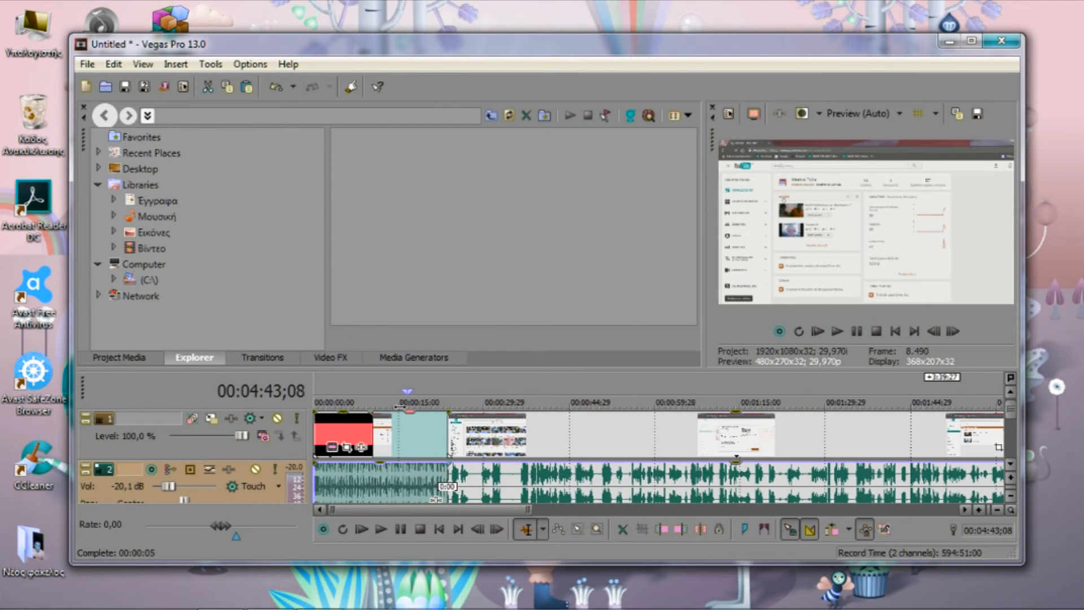
click(318, 388)
click(563, 375)
key(Home)
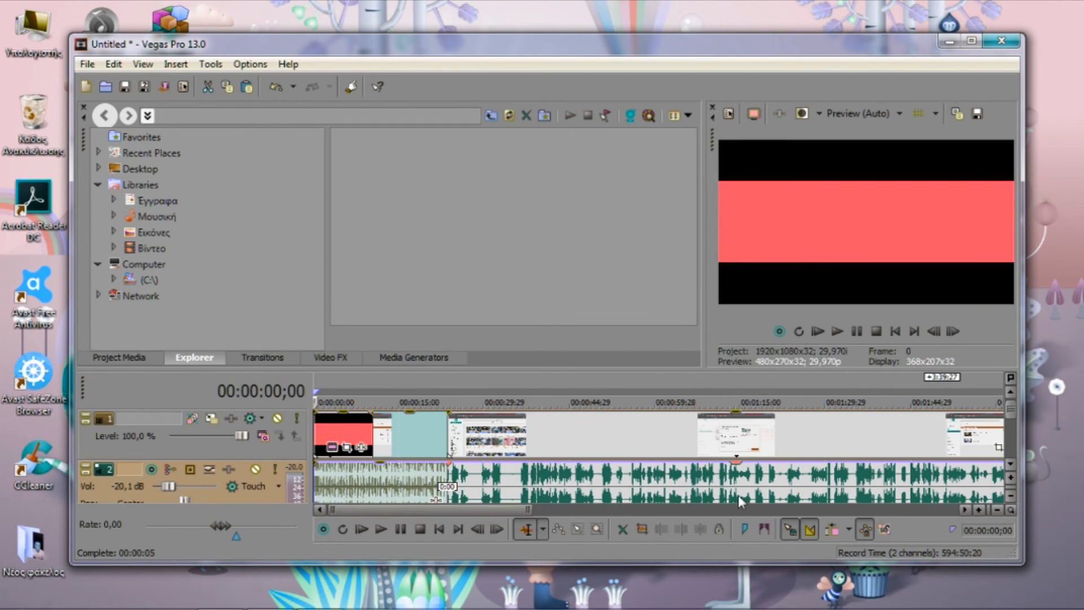
mouse_move(481, 512)
mouse_down()
mouse_move(936, 512)
mouse_move(476, 511)
mouse_up()
click(399, 383)
click(463, 374)
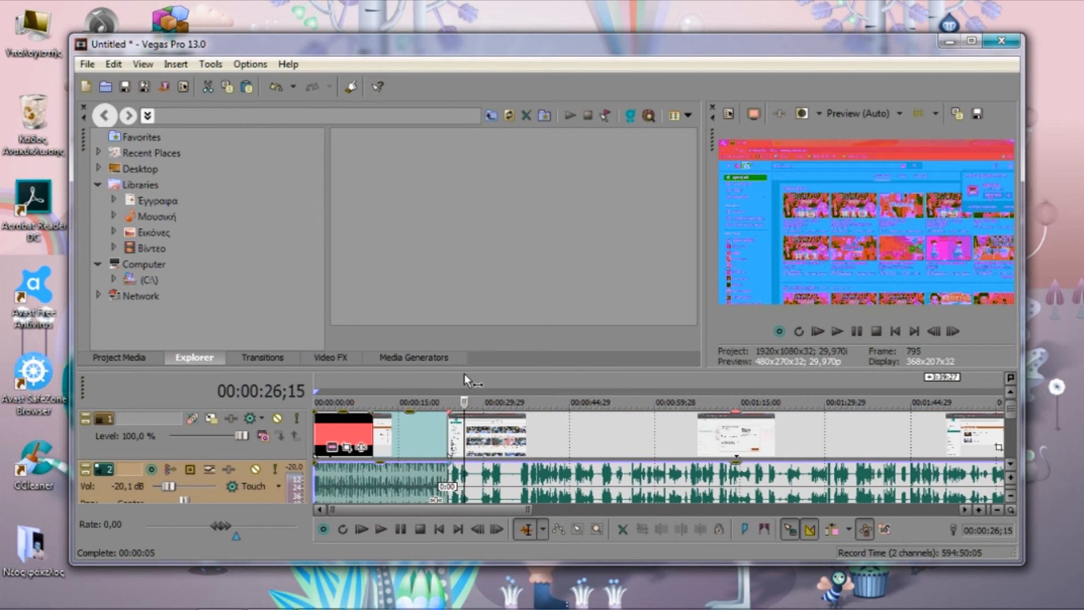
key(Home)
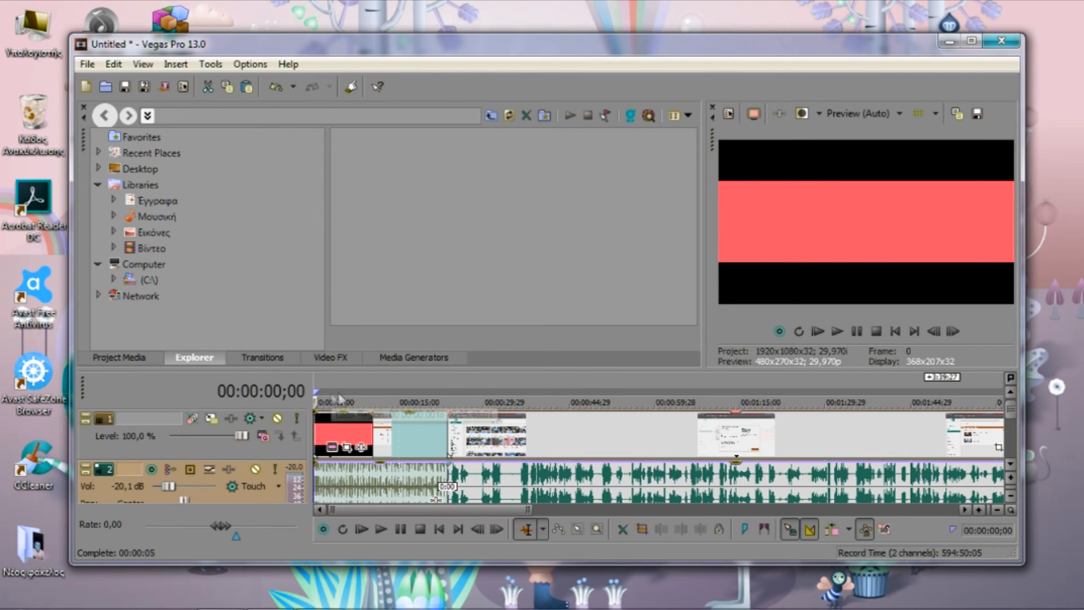
Try to stretch the loop region marker along the timeline past the end of the clips
drag(318, 390, 590, 398)
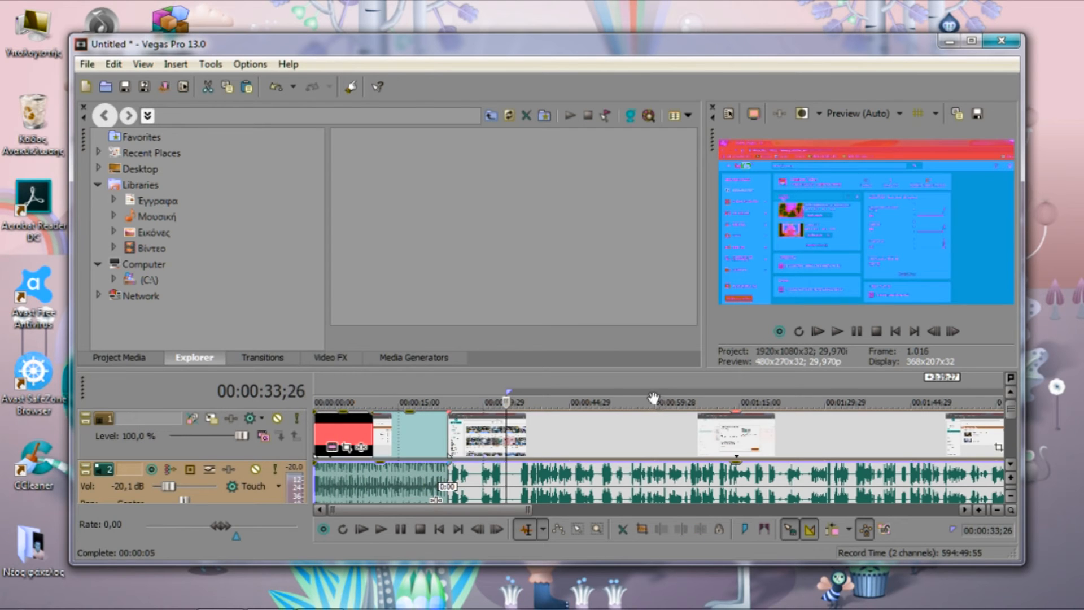
drag(489, 509, 926, 500)
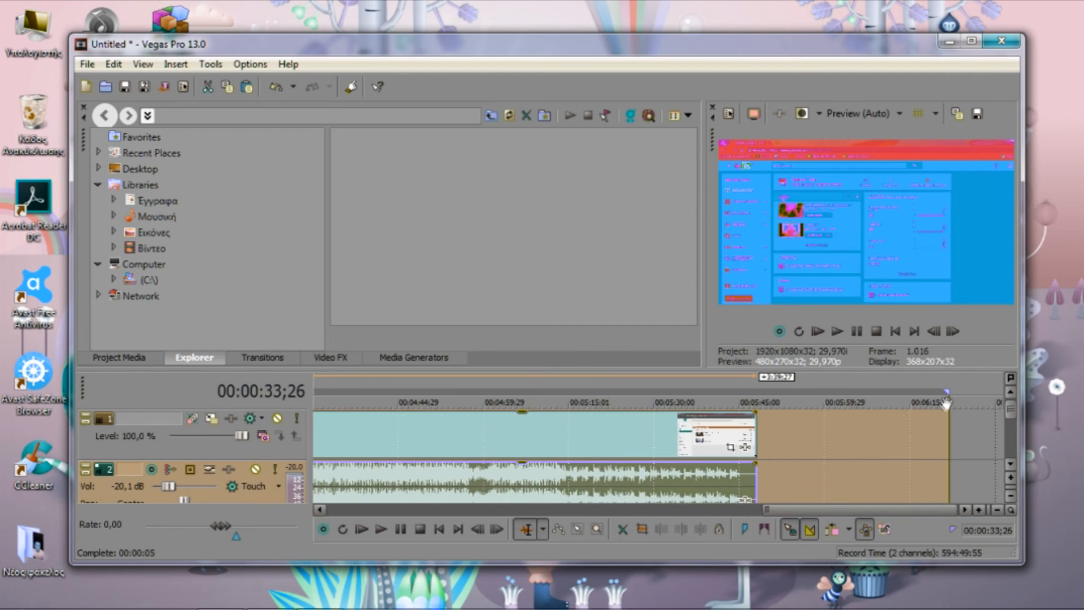
drag(938, 392, 333, 394)
drag(930, 510, 652, 509)
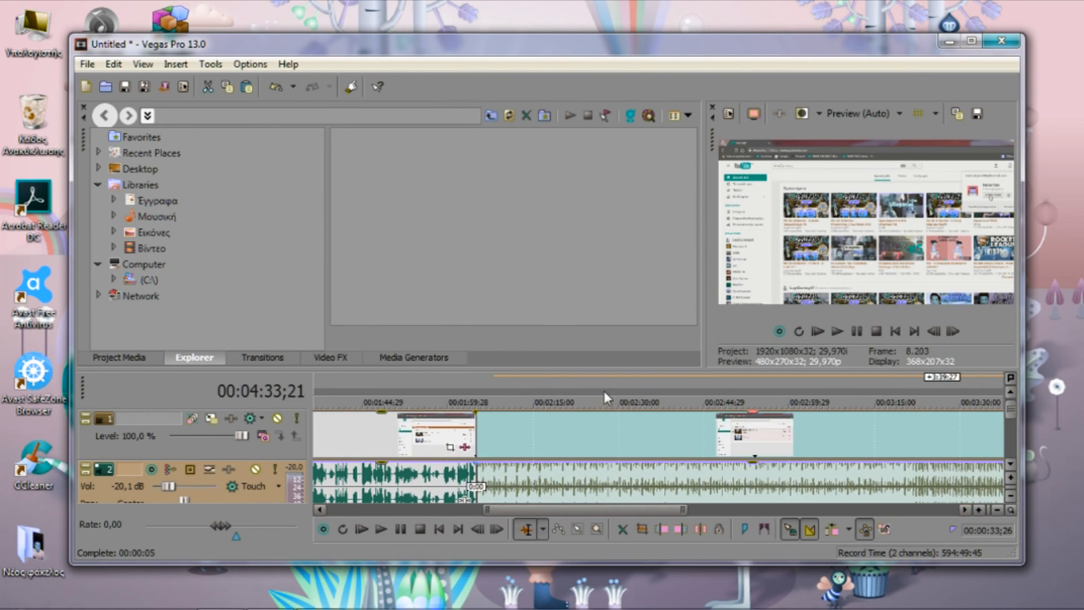
mouse_move(497, 380)
mouse_down()
mouse_move(525, 380)
mouse_move(497, 380)
mouse_up()
key(Left)
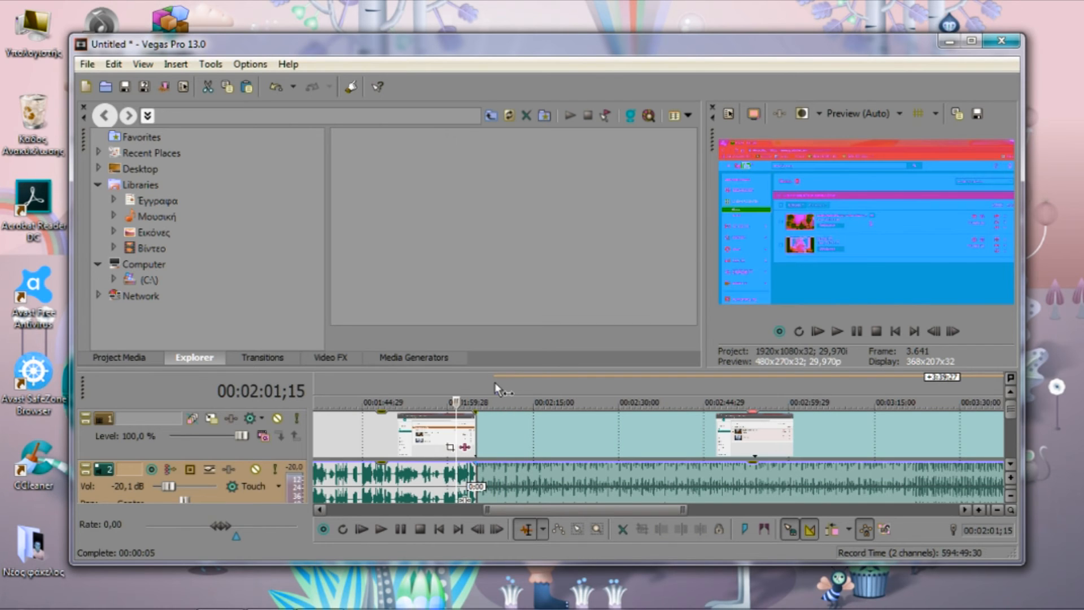
drag(502, 378, 559, 385)
click(590, 385)
mouse_move(657, 509)
mouse_down()
mouse_move(726, 509)
mouse_move(638, 509)
mouse_up()
Draw a loop region over the second clip and extend it from the project start to the end of the clips
drag(570, 396, 811, 389)
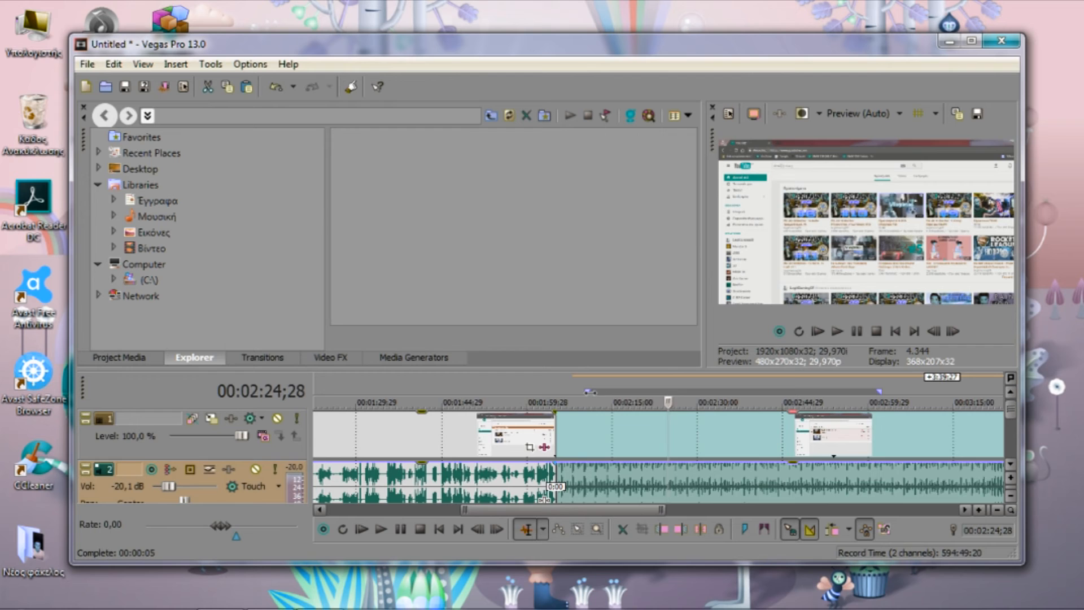
drag(587, 391, 272, 408)
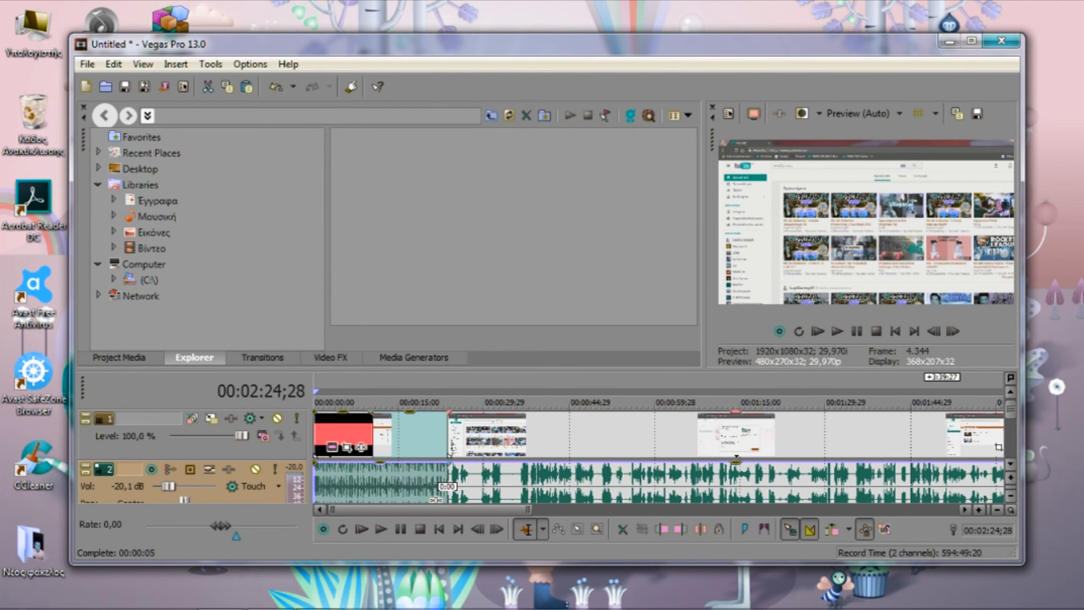
drag(477, 511, 688, 508)
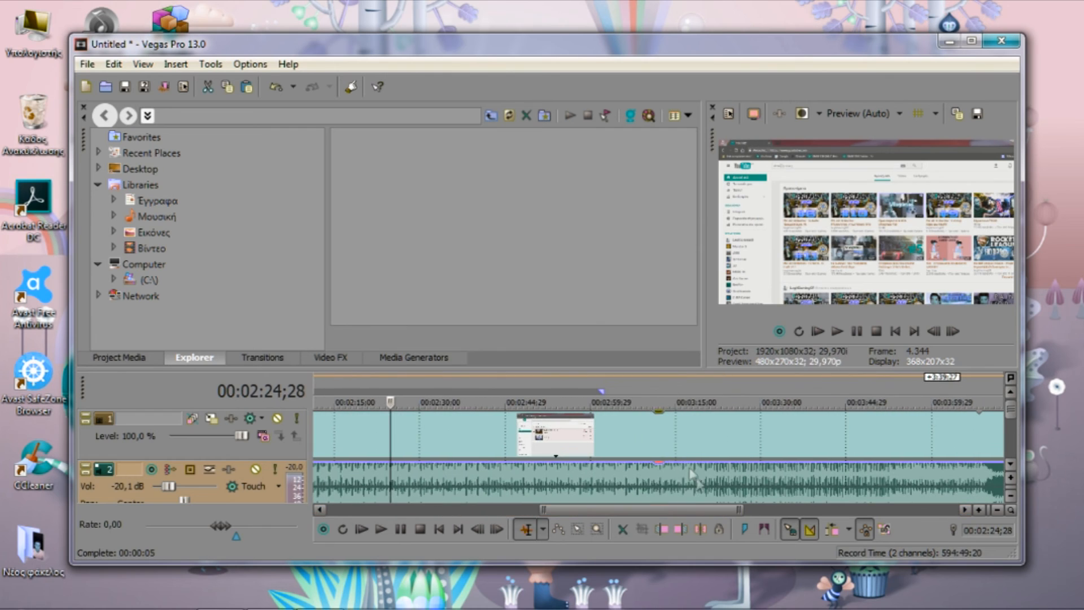
drag(598, 390, 779, 388)
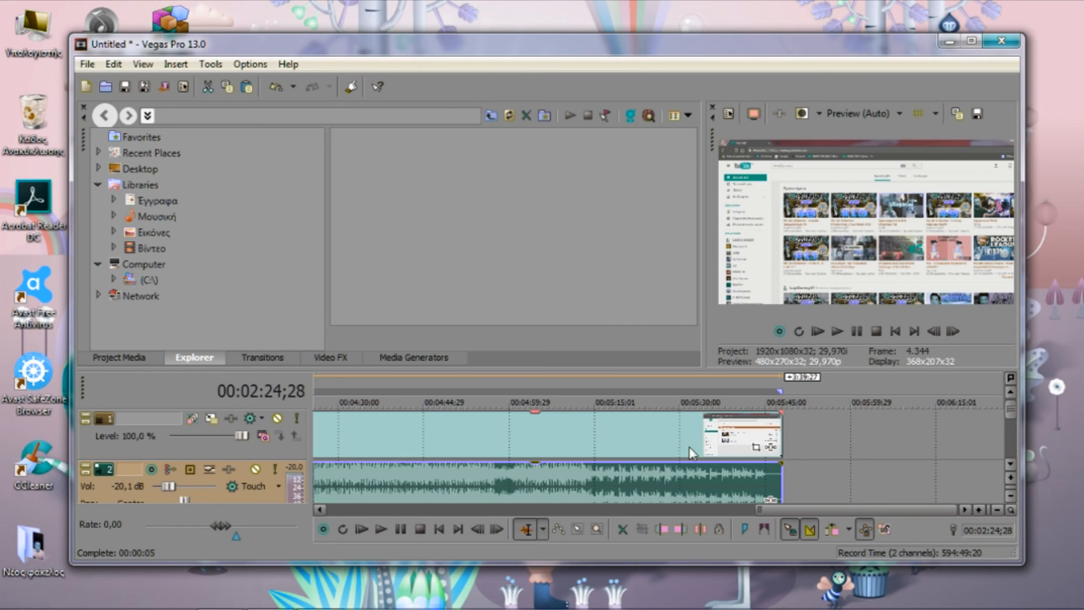
Display the project's media, start saving the project as a new file, and browse to the Libraries location
click(119, 357)
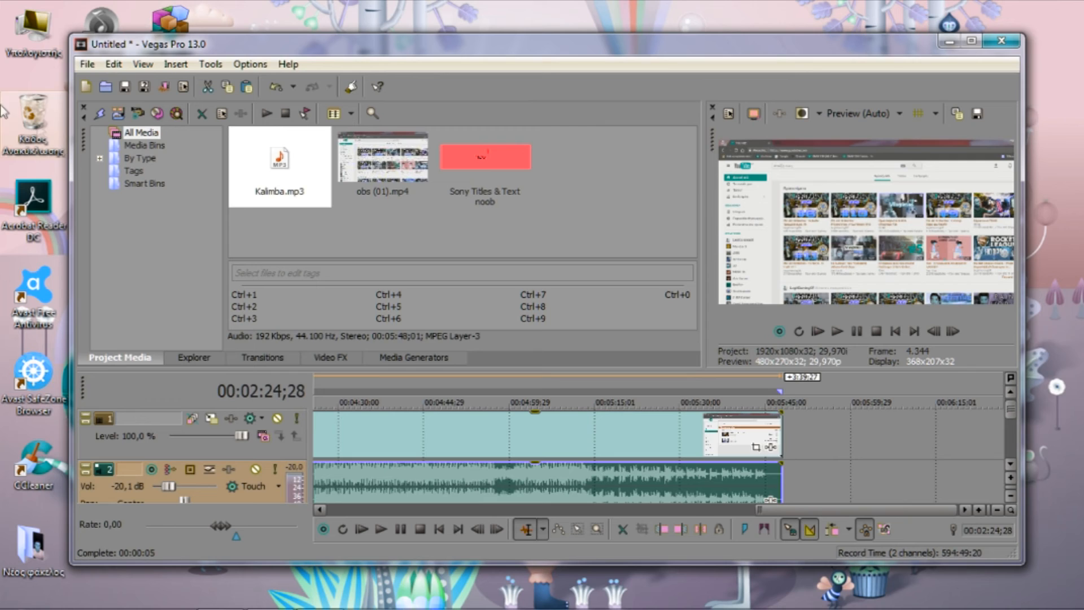
click(145, 88)
click(364, 282)
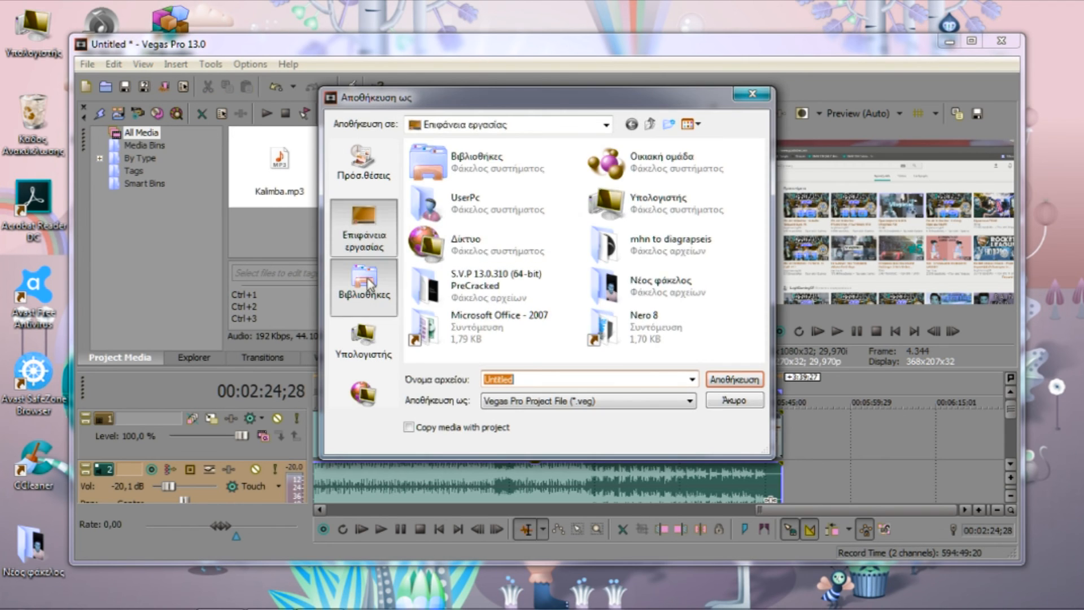
click(378, 334)
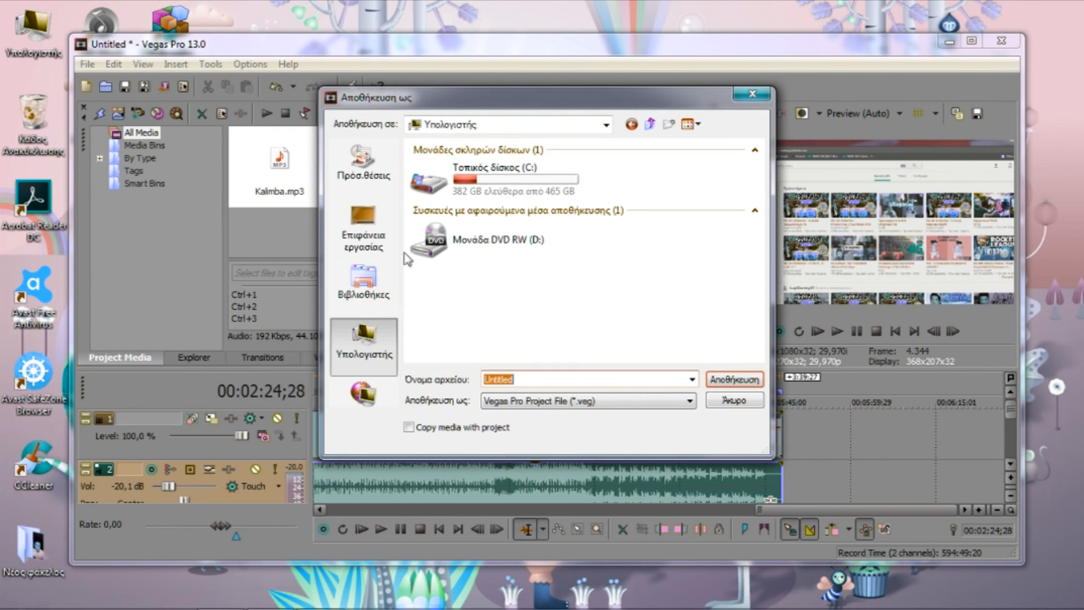
click(364, 226)
click(363, 392)
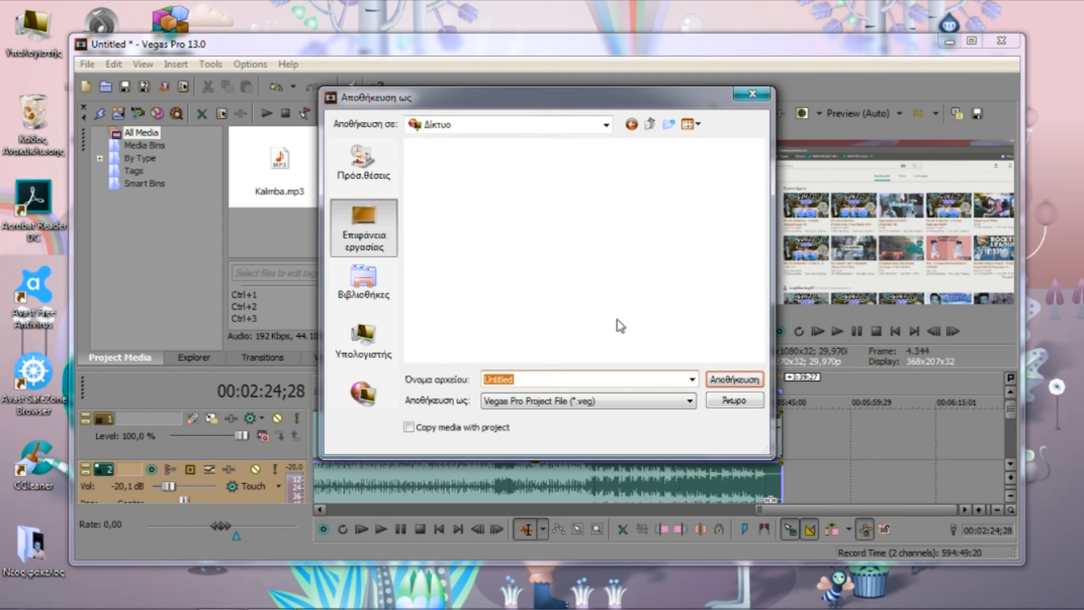
click(364, 279)
click(451, 211)
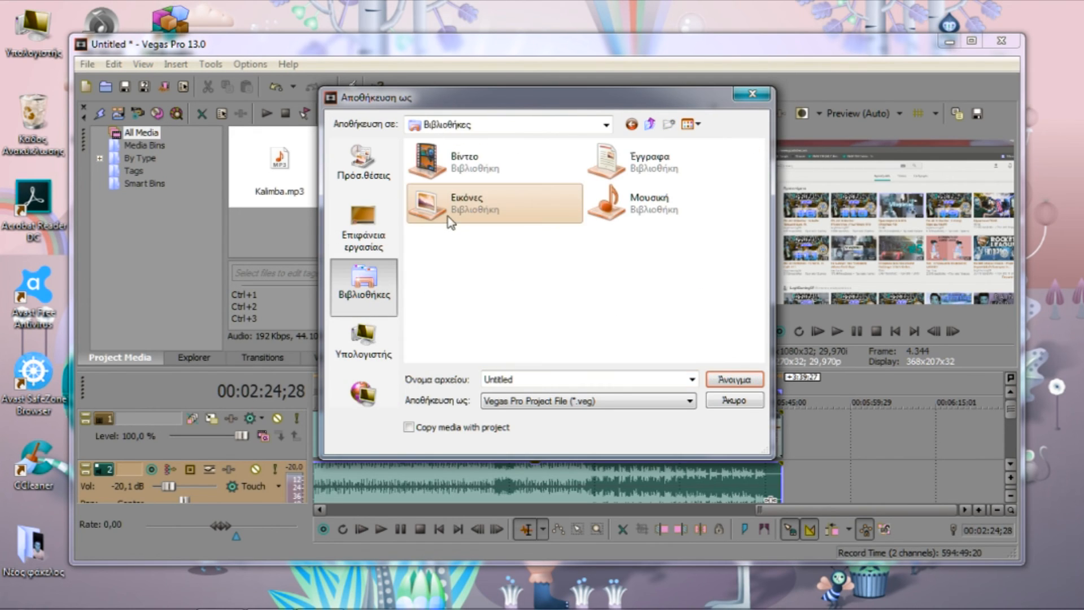
double_click(449, 217)
click(364, 279)
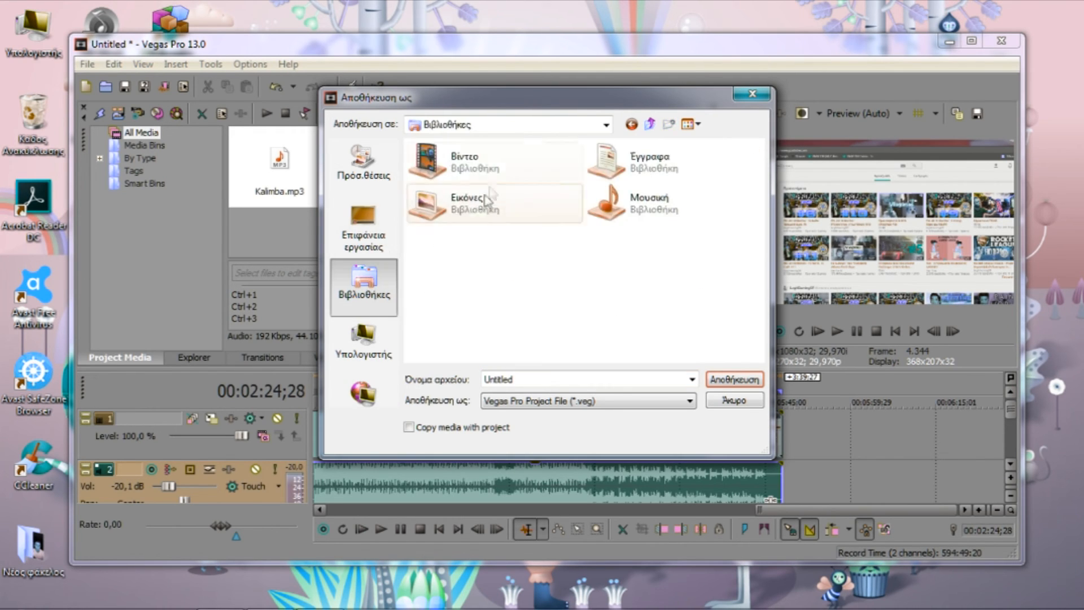
Save the project as a Vegas Pro Project File named Untitled in the My videos folder of the video library
double_click(477, 200)
click(453, 181)
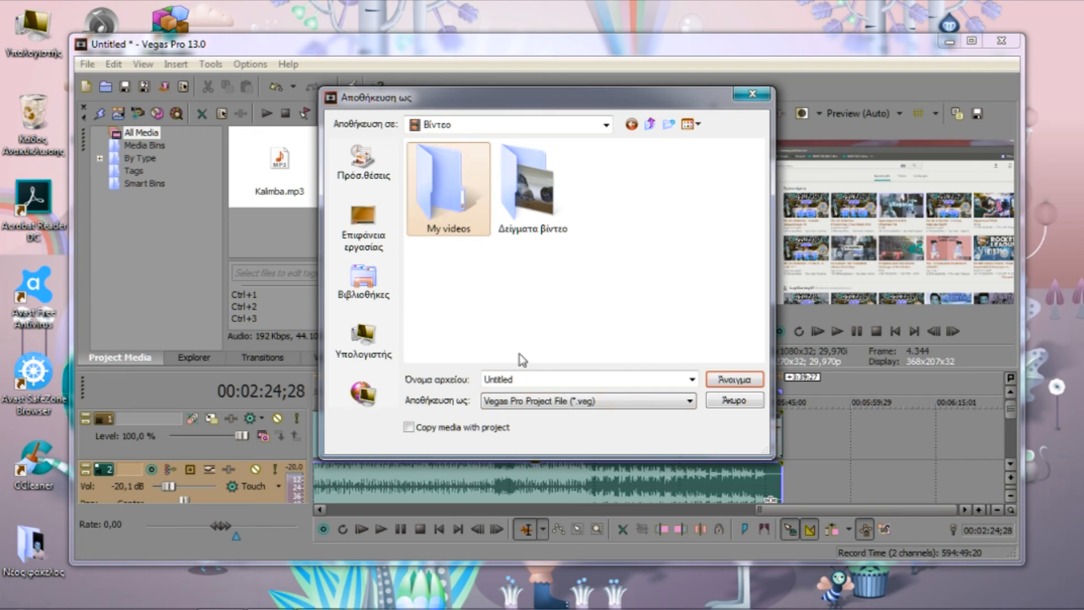
double_click(443, 197)
click(569, 374)
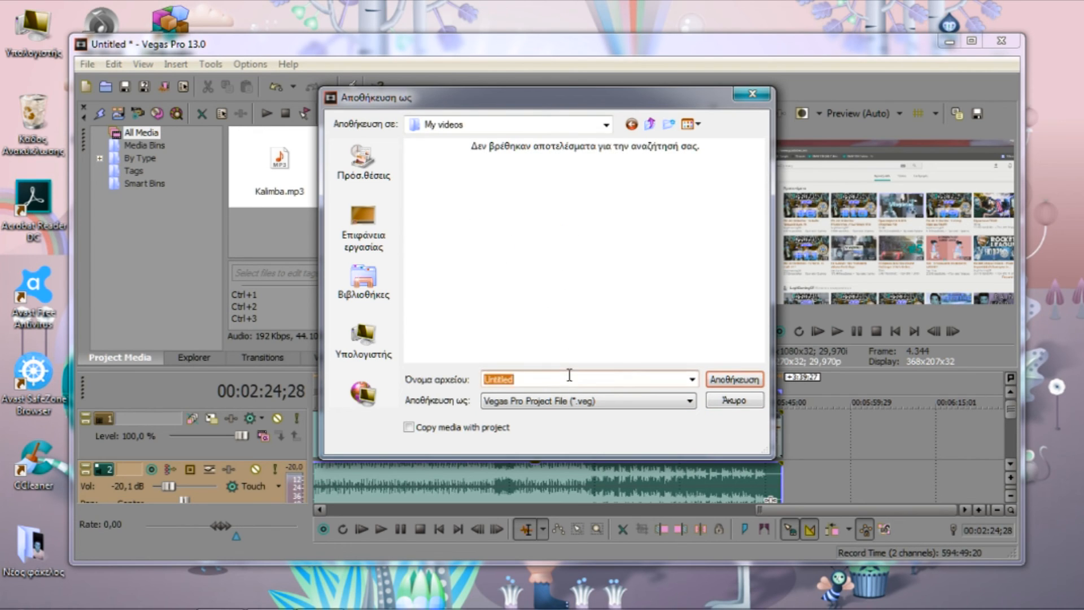
click(749, 380)
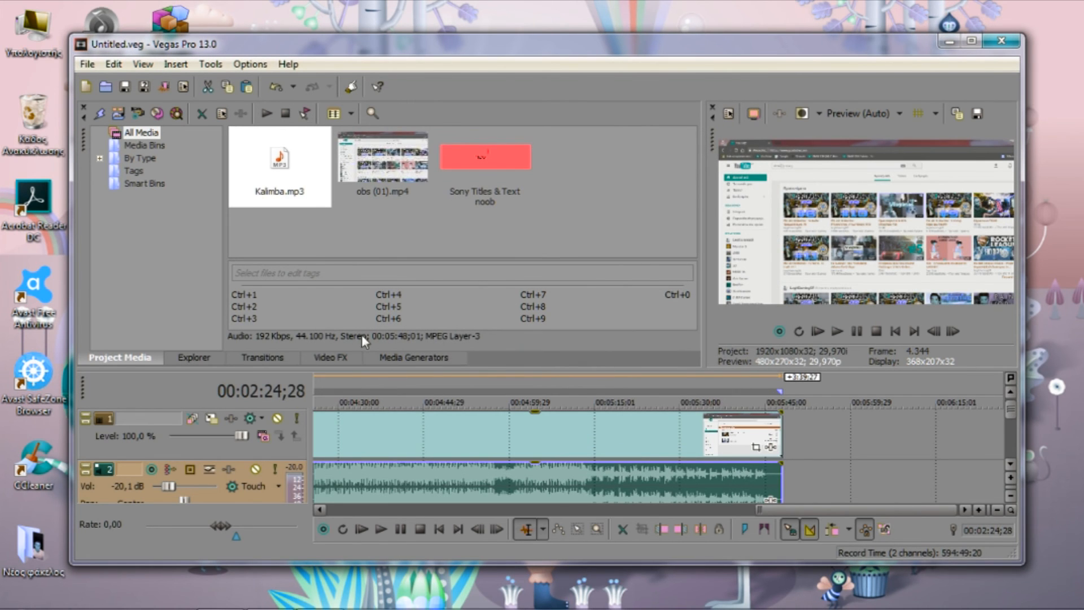
Set up Render As for the loop region with the Sony MXF template HD422 1920x1080-24p 50 Mbps
mouse_move(17, 608)
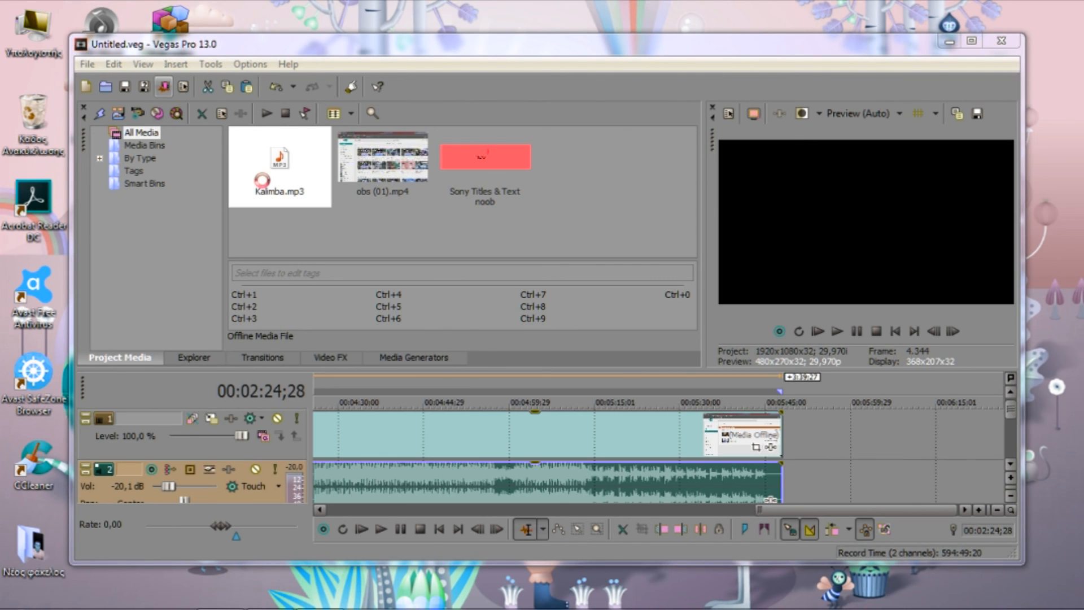
click(163, 87)
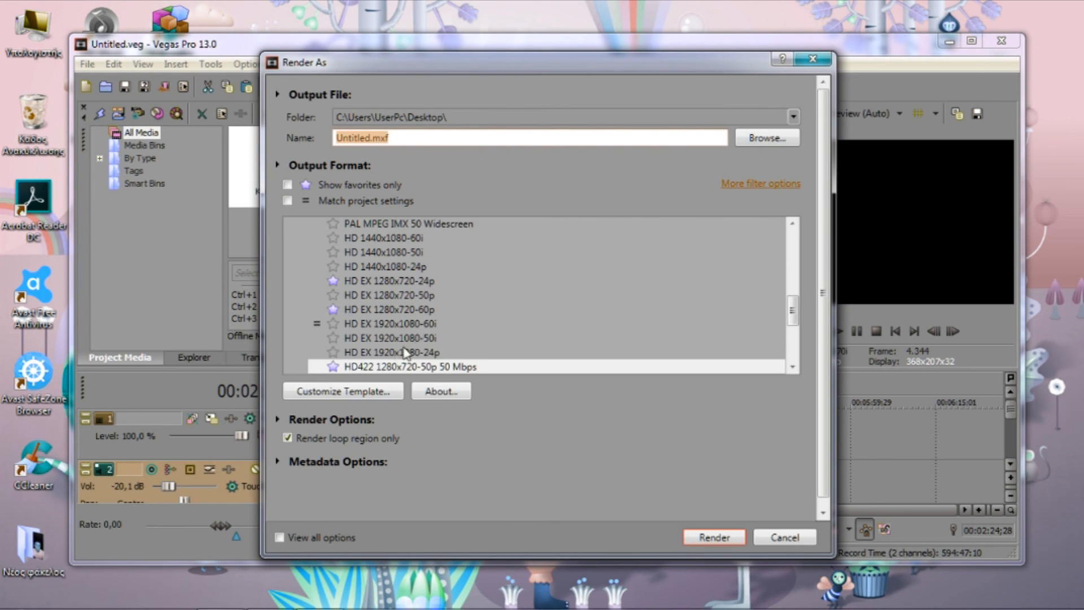
click(374, 391)
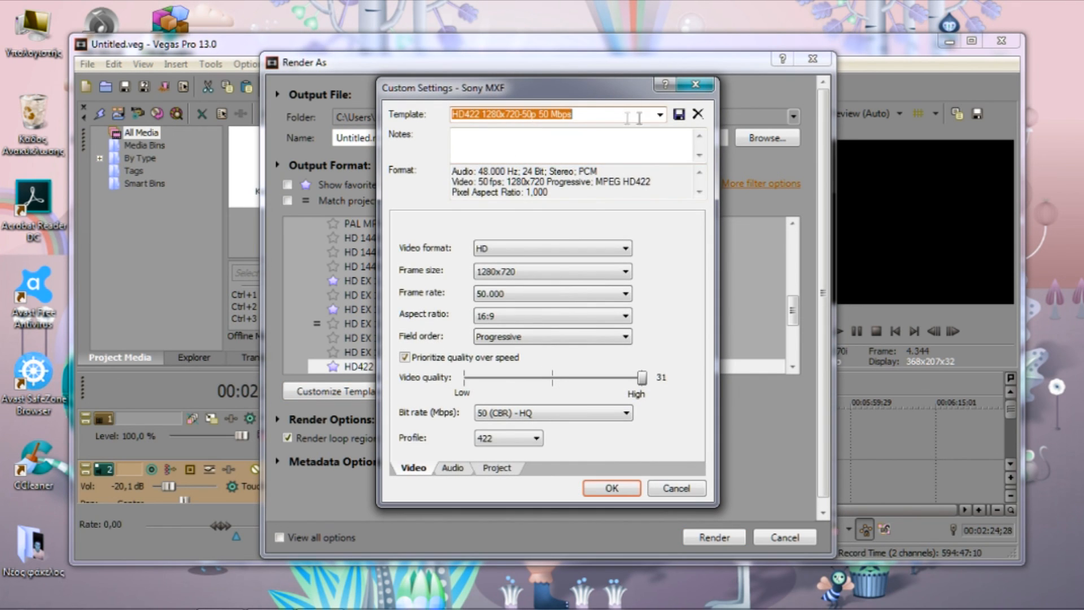
click(660, 115)
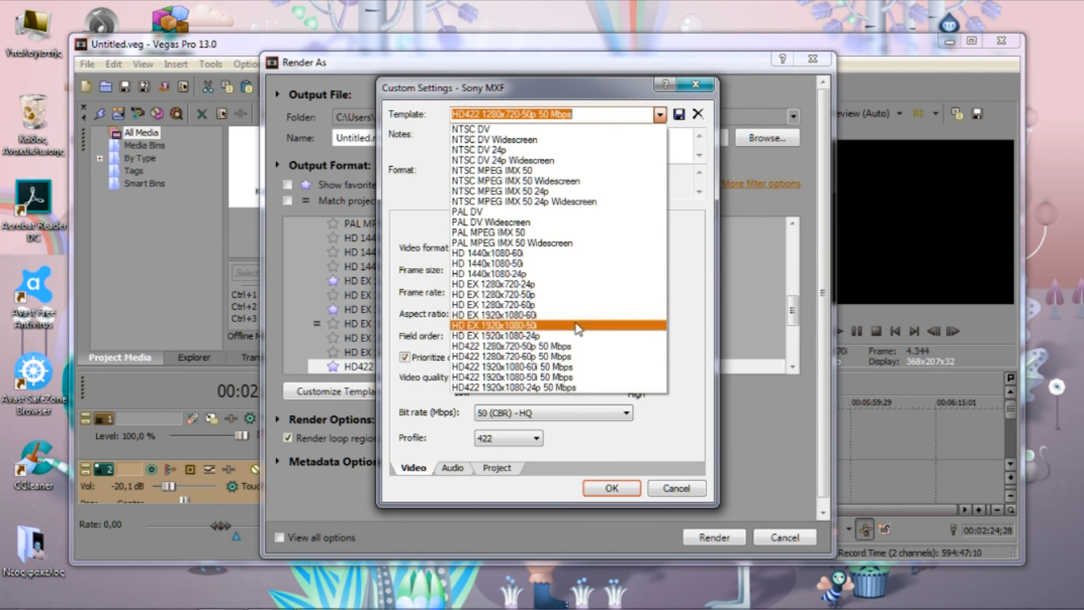
click(535, 387)
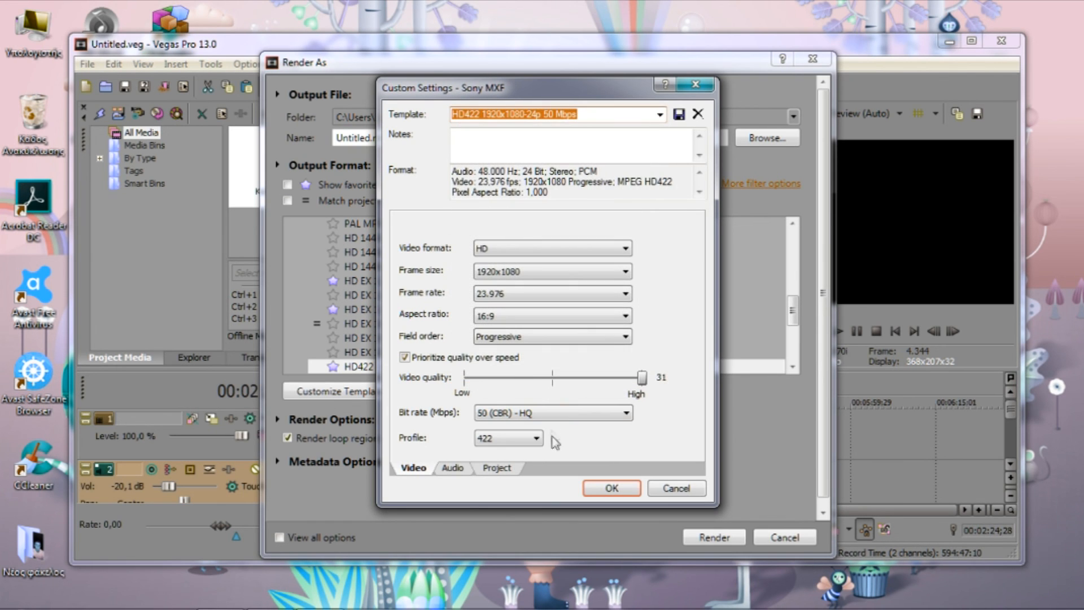
click(611, 488)
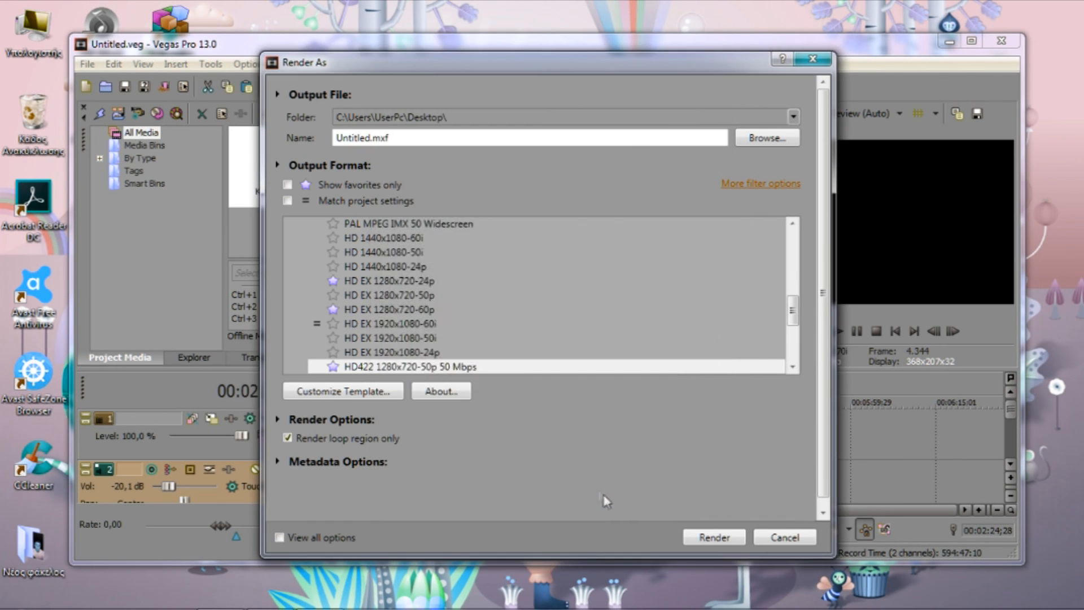
Start rendering Untitled.mxf to the Desktop folder and cancel the rendering
click(716, 537)
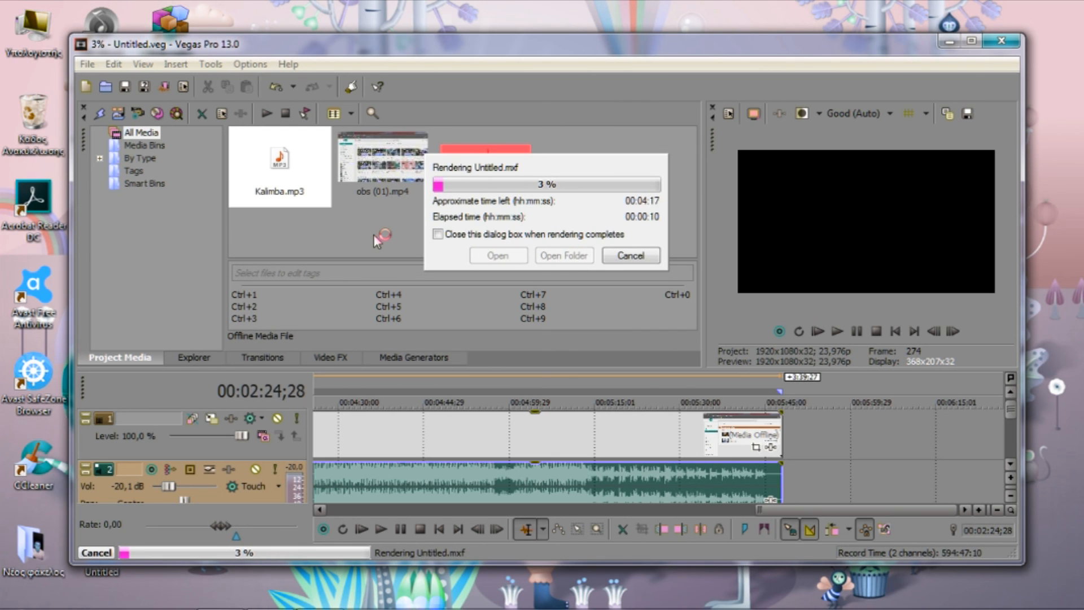
click(617, 257)
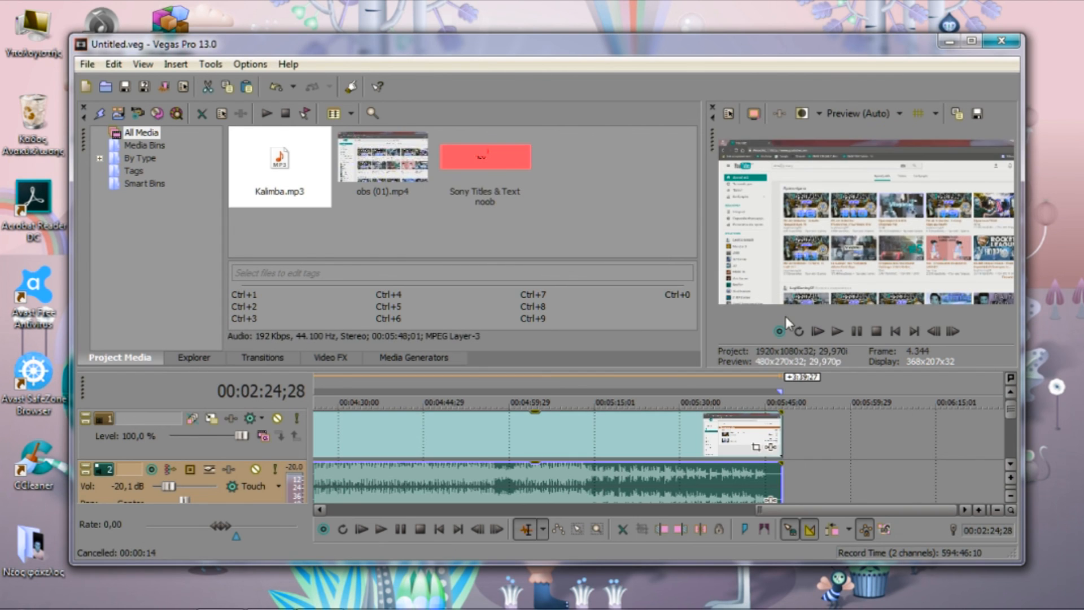